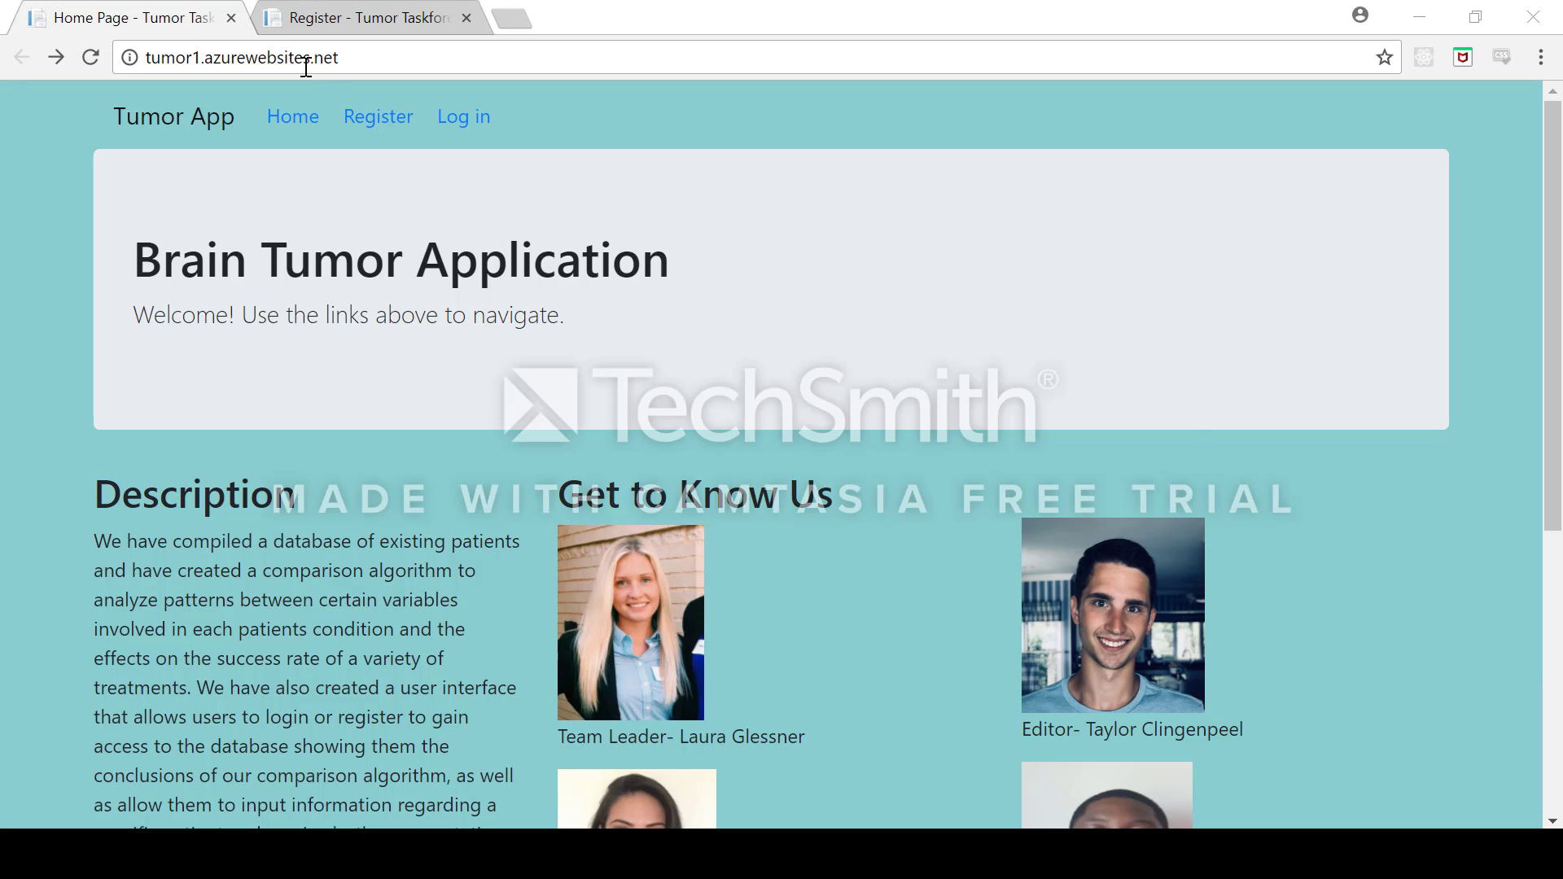
Open the account registration page, and switch to the browser tab showing the signed-in home page.
{"action": "left_click", "coordinate": [358, 114]}
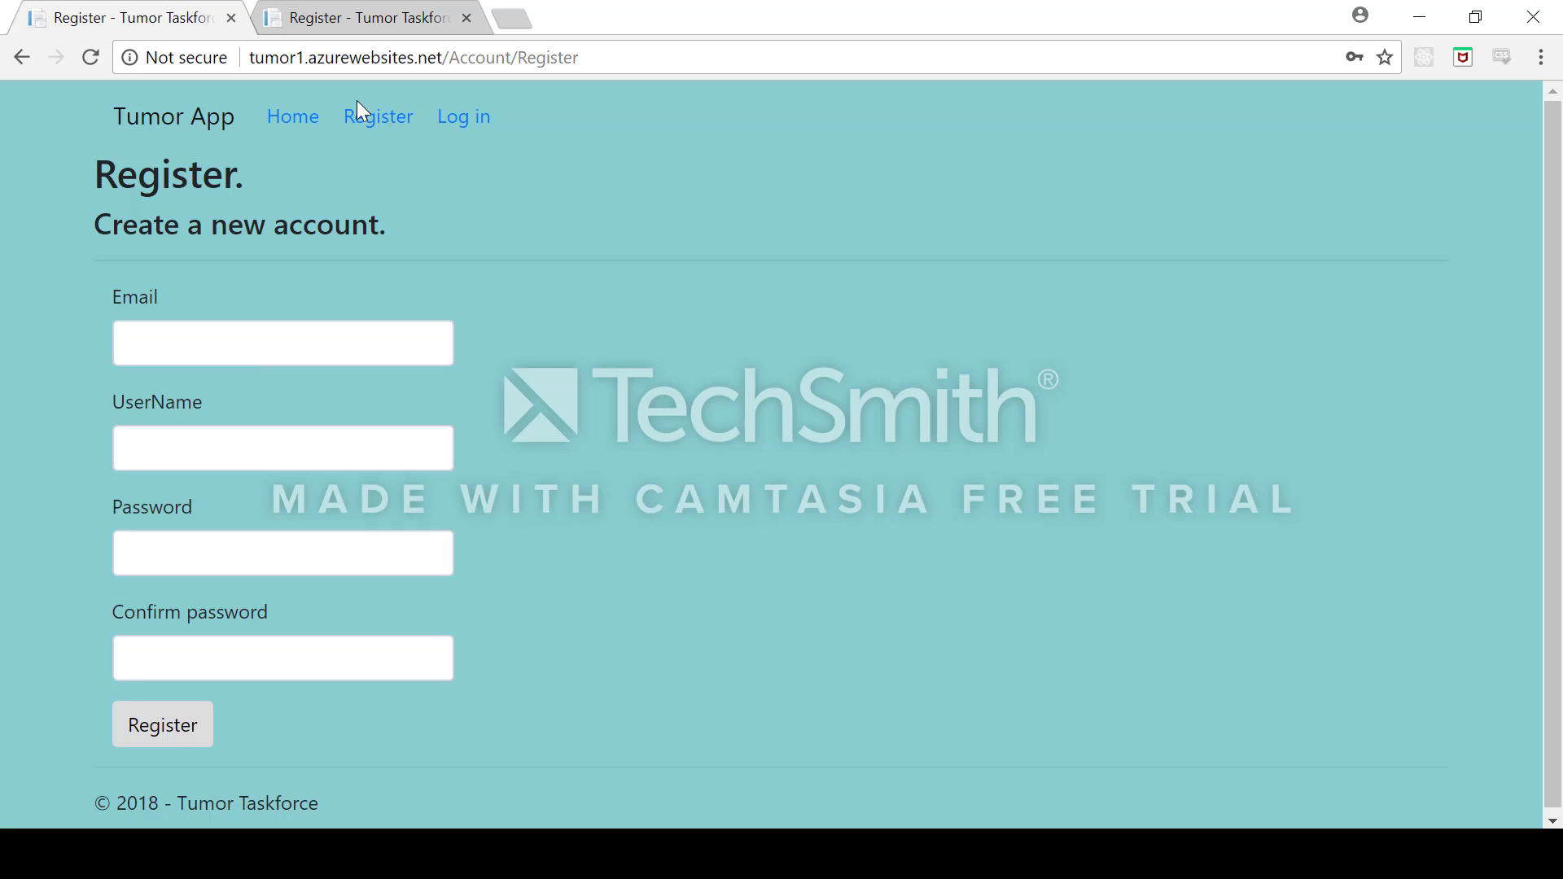
{"action": "key", "text": "ctrl+Tab"}
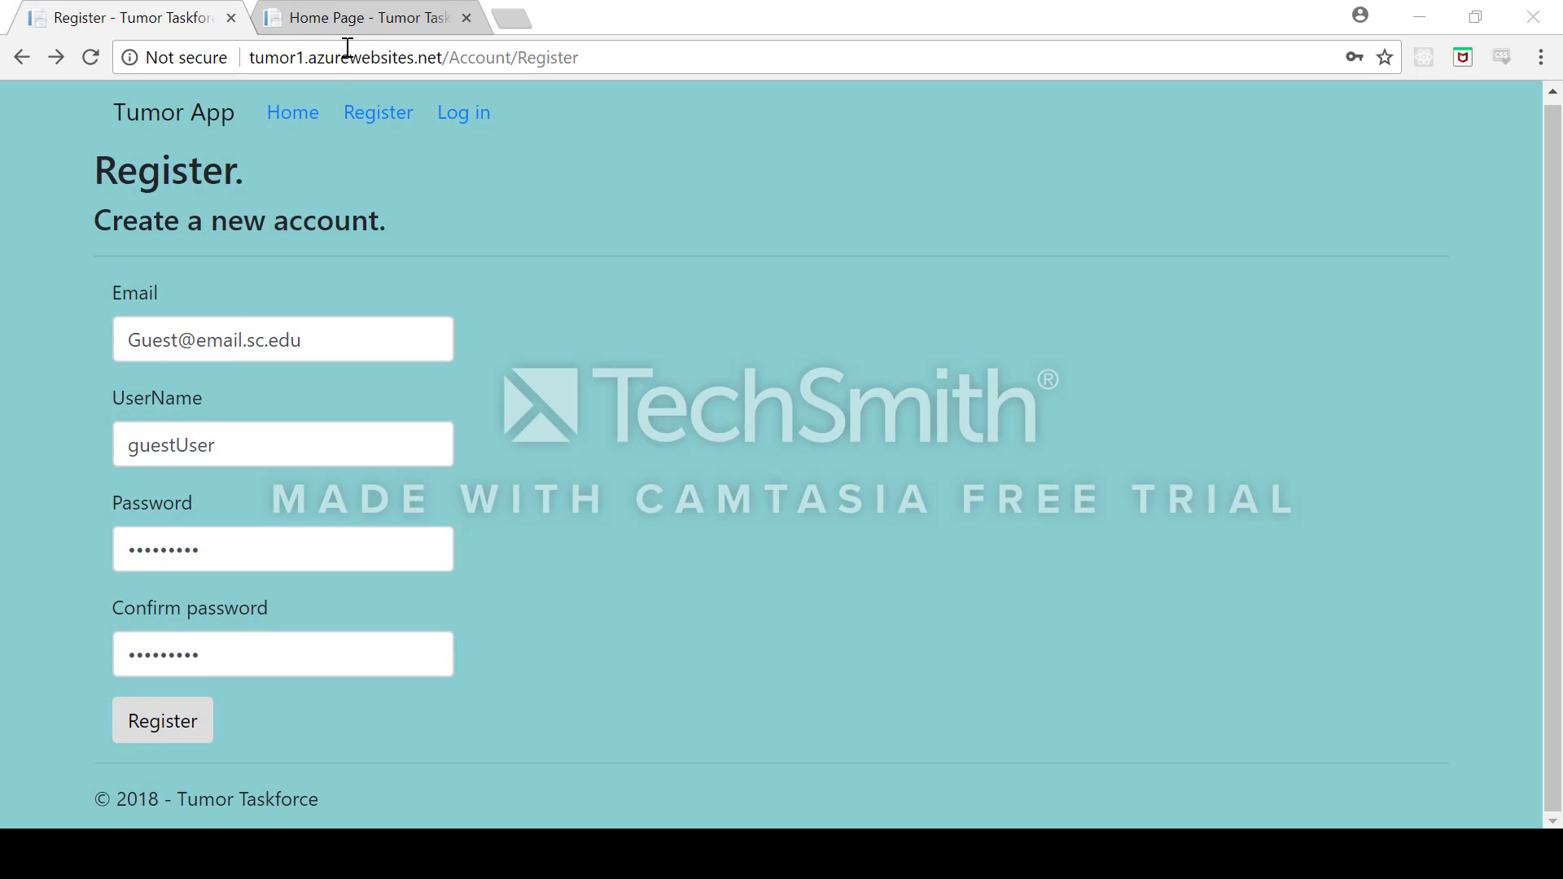
{"action": "left_click", "coordinate": [355, 25]}
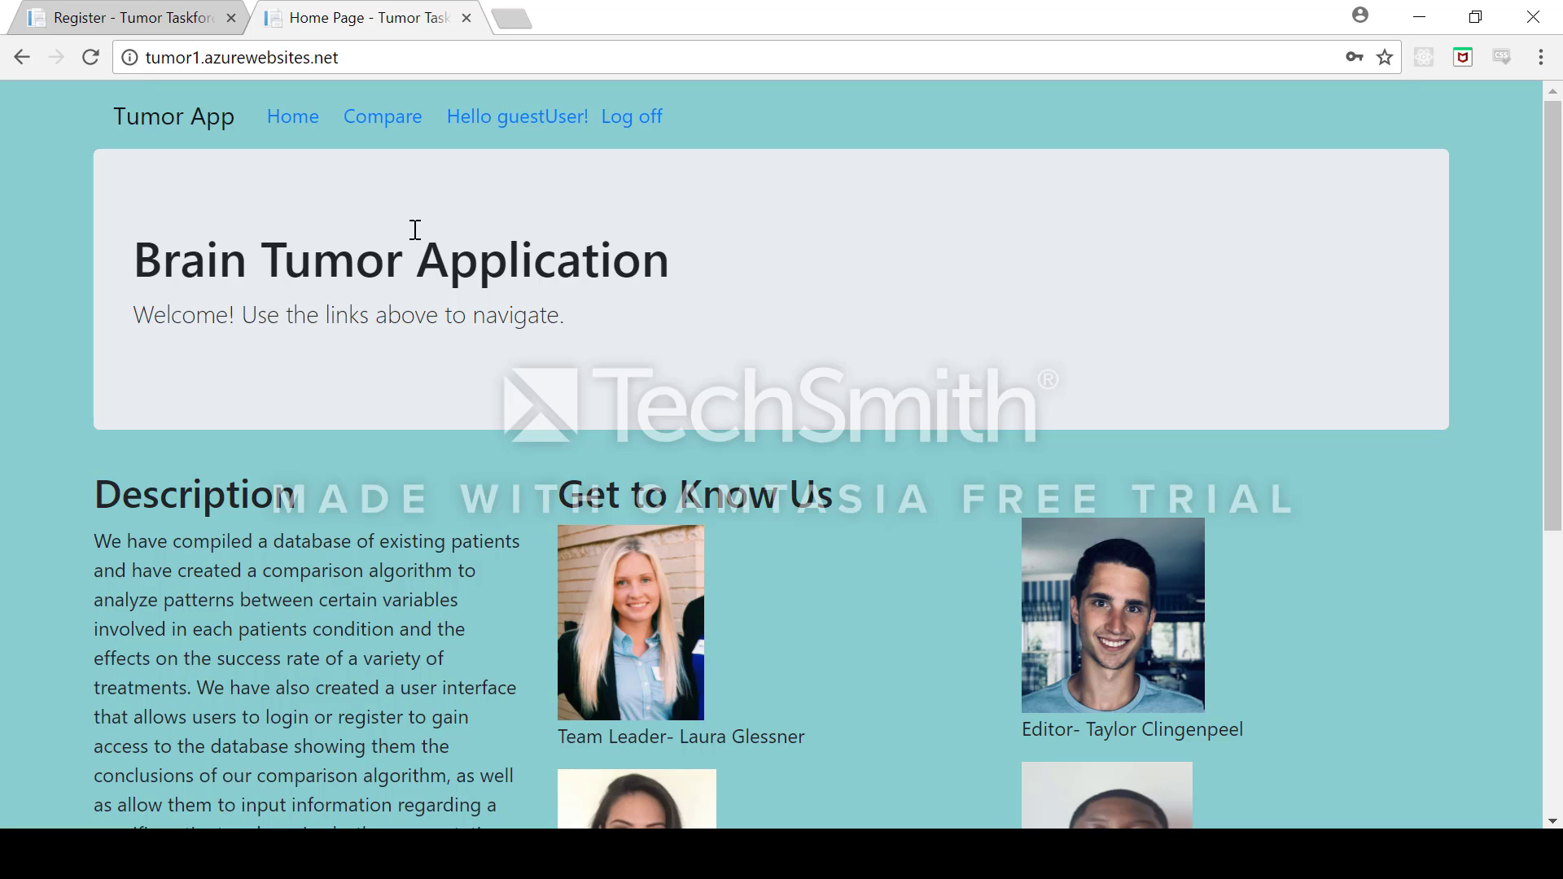
Start a new patient comparison with the age set to 77 and the WHO grade set to 4.
{"action": "left_click", "coordinate": [386, 122]}
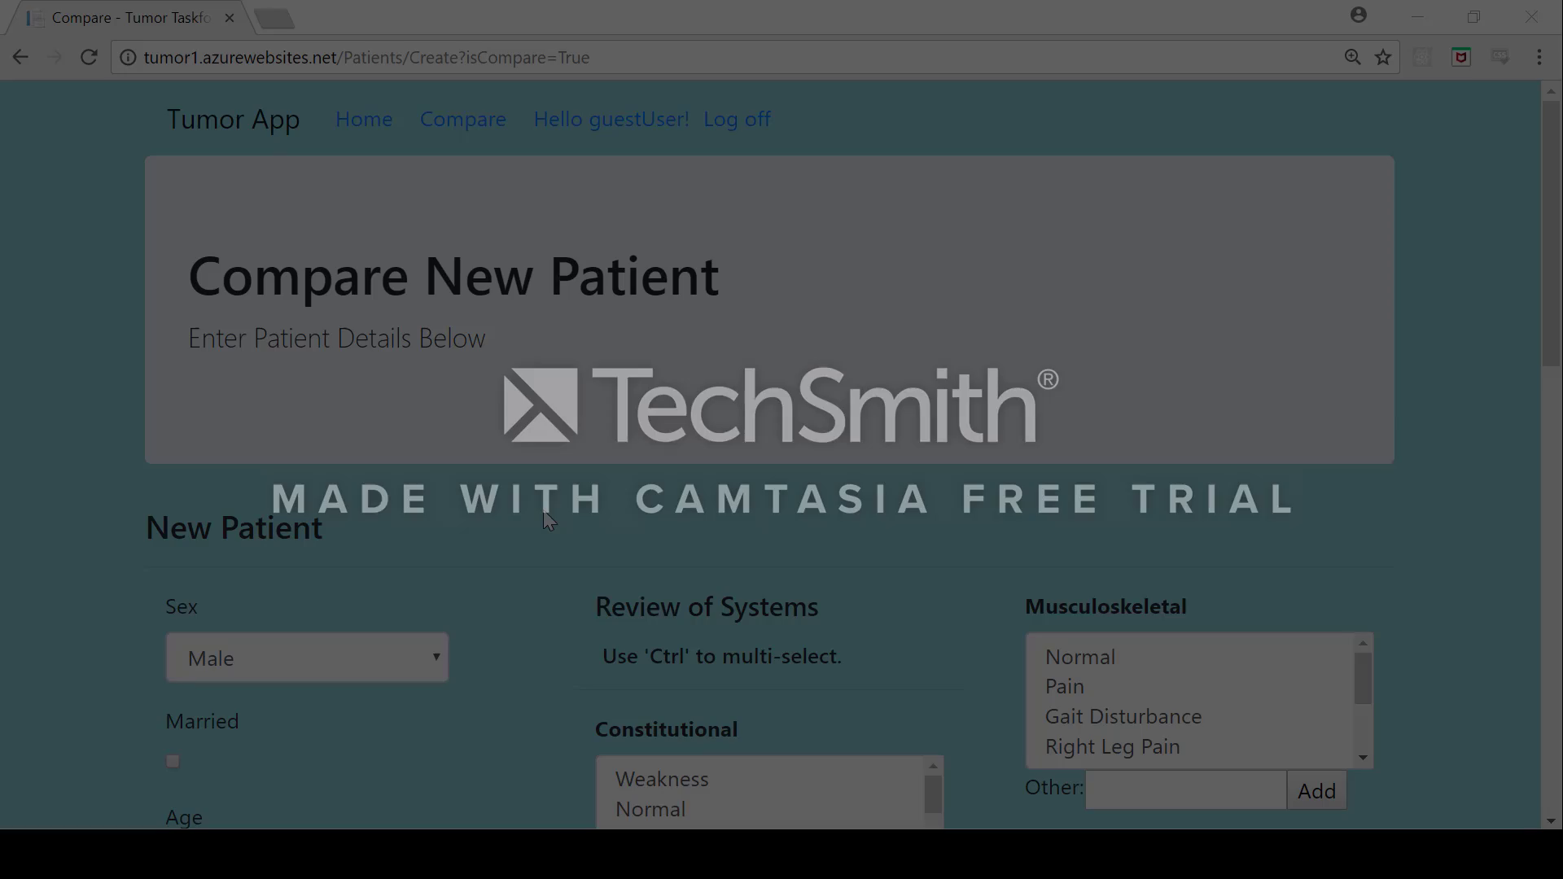
{"action": "scroll", "coordinate": [543, 510], "scroll_direction": "down", "scroll_amount": 5}
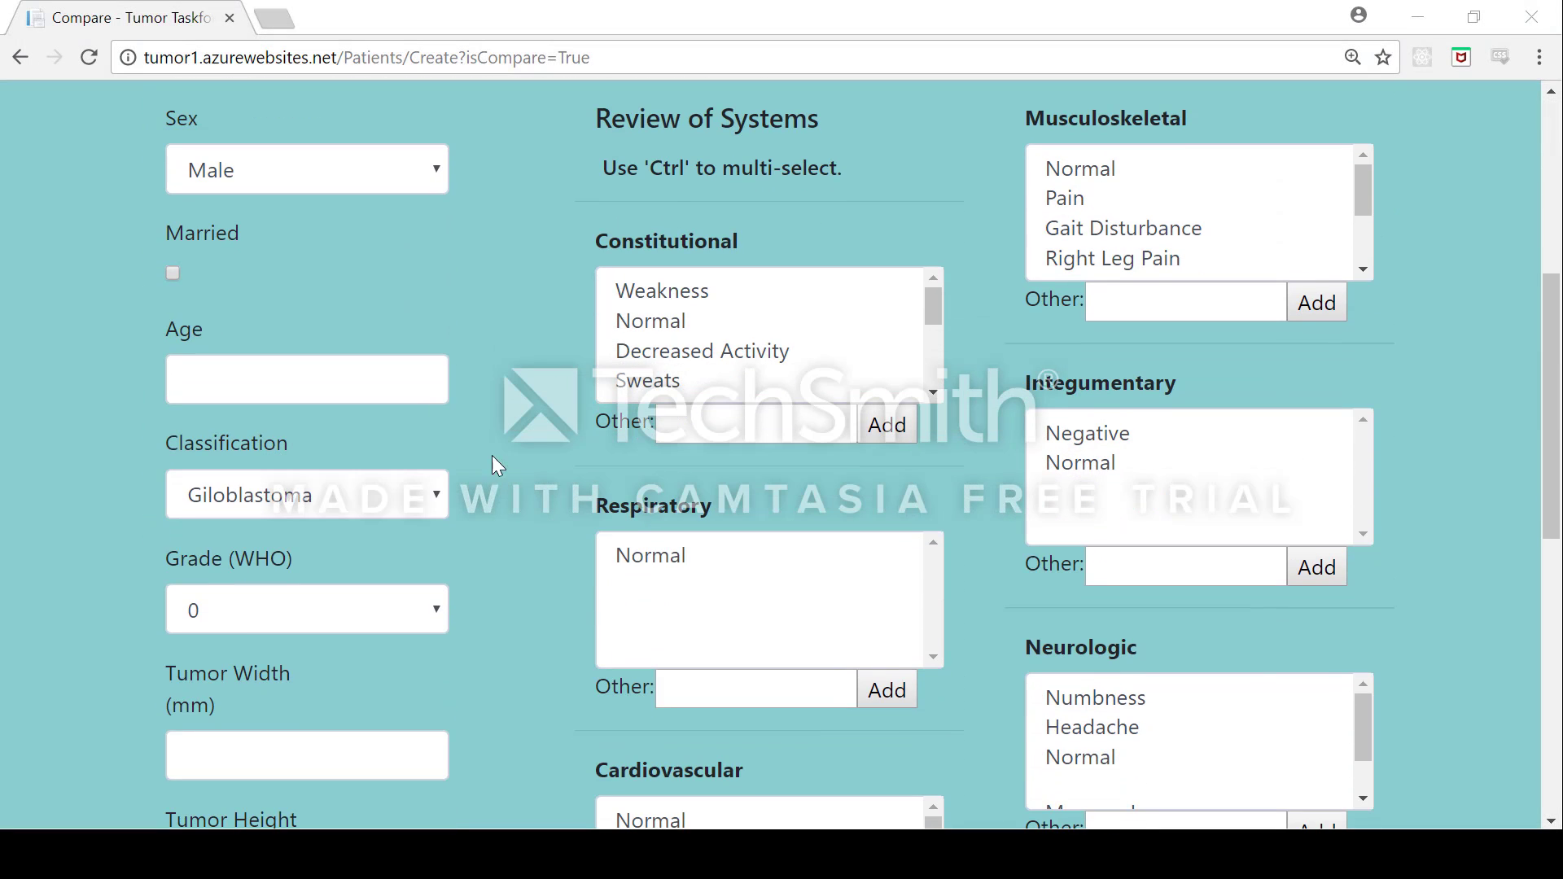
{"action": "left_click", "coordinate": [382, 375]}
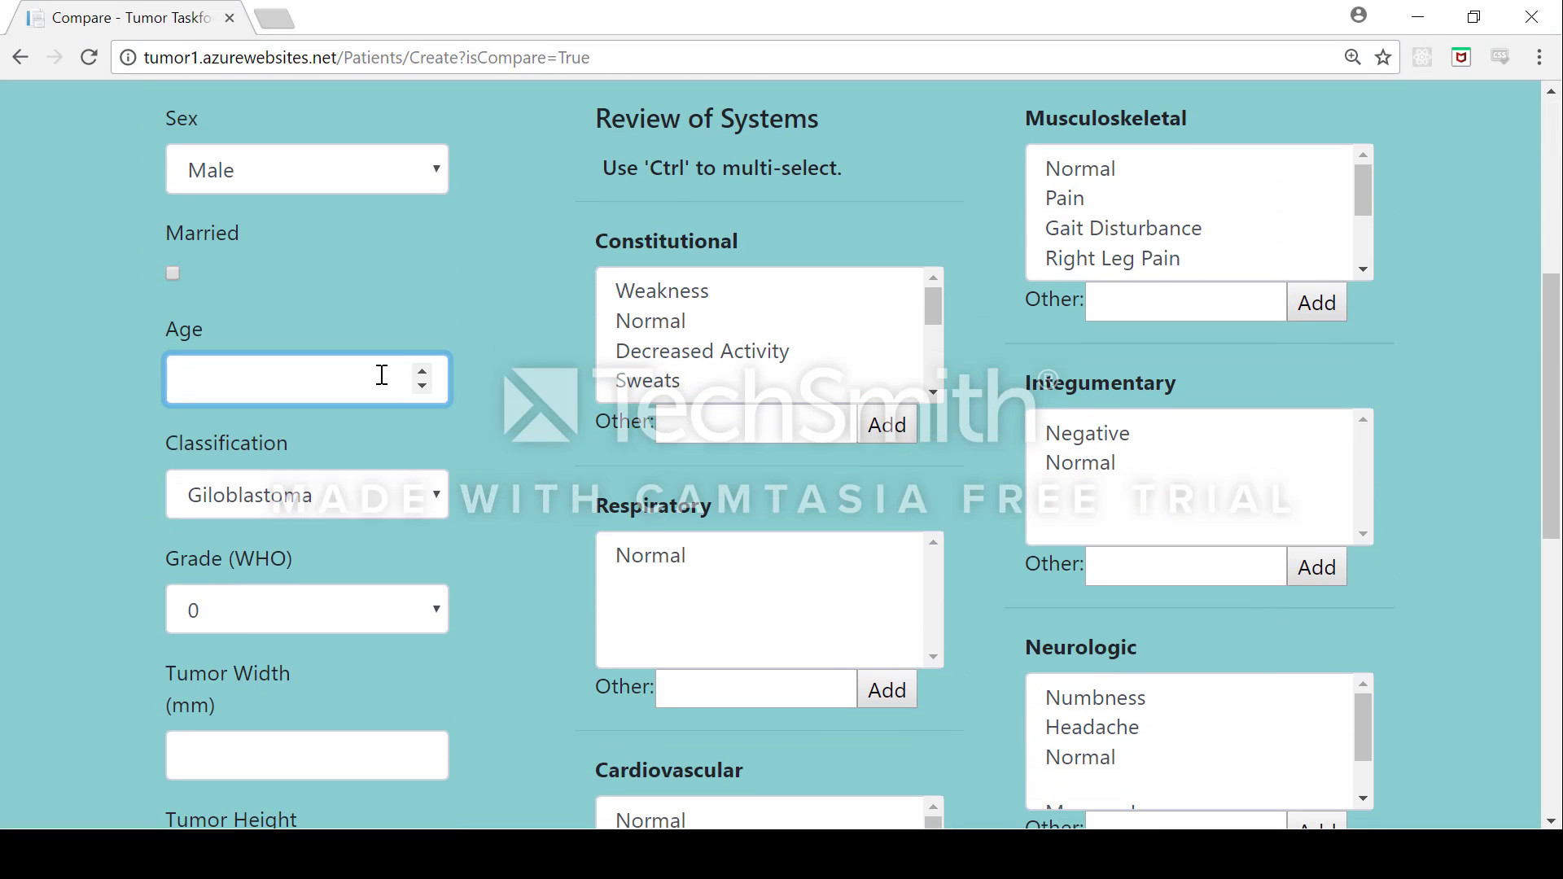
{"action": "type", "text": "77"}
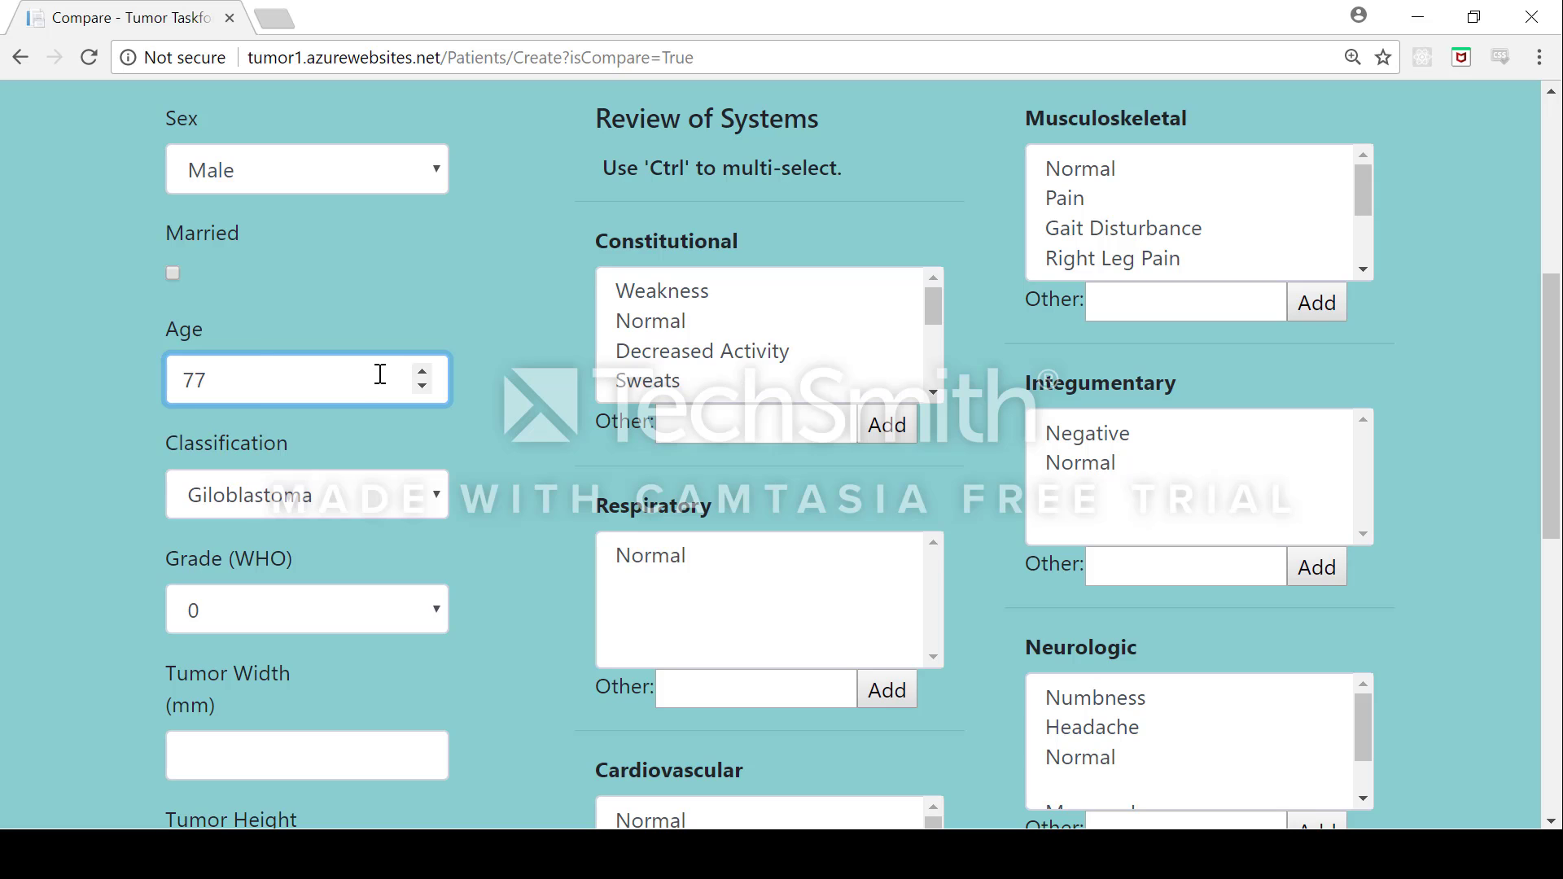
{"action": "left_click", "coordinate": [350, 604]}
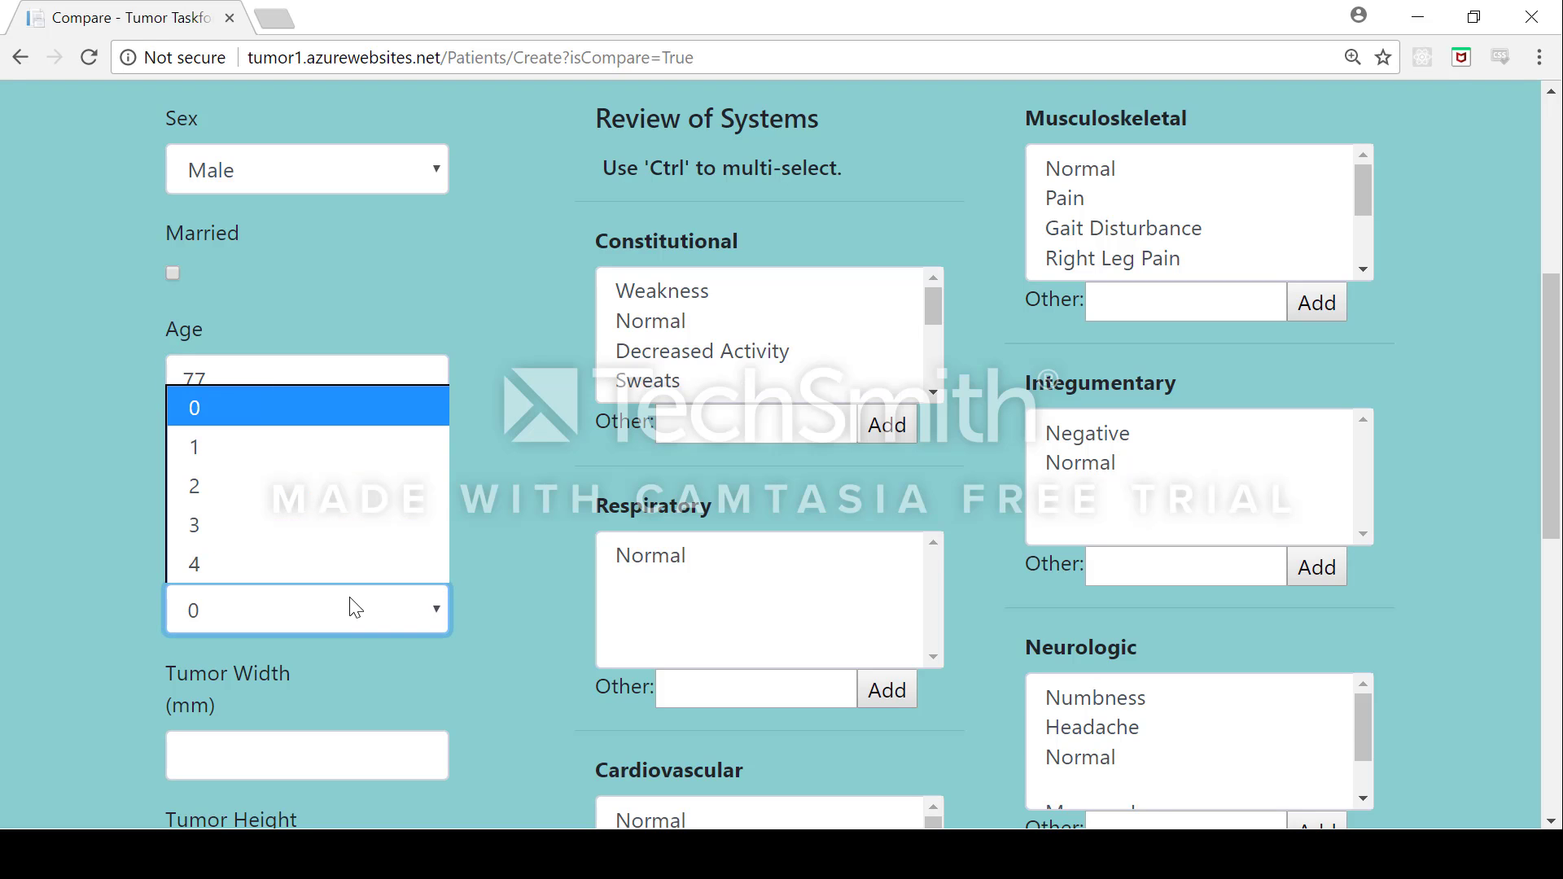
{"action": "left_click", "coordinate": [349, 573]}
Set the tumor width to 7 mm, the height to 5 mm and the length to 4 mm.
{"action": "scroll", "coordinate": [504, 591], "scroll_direction": "down", "scroll_amount": 3}
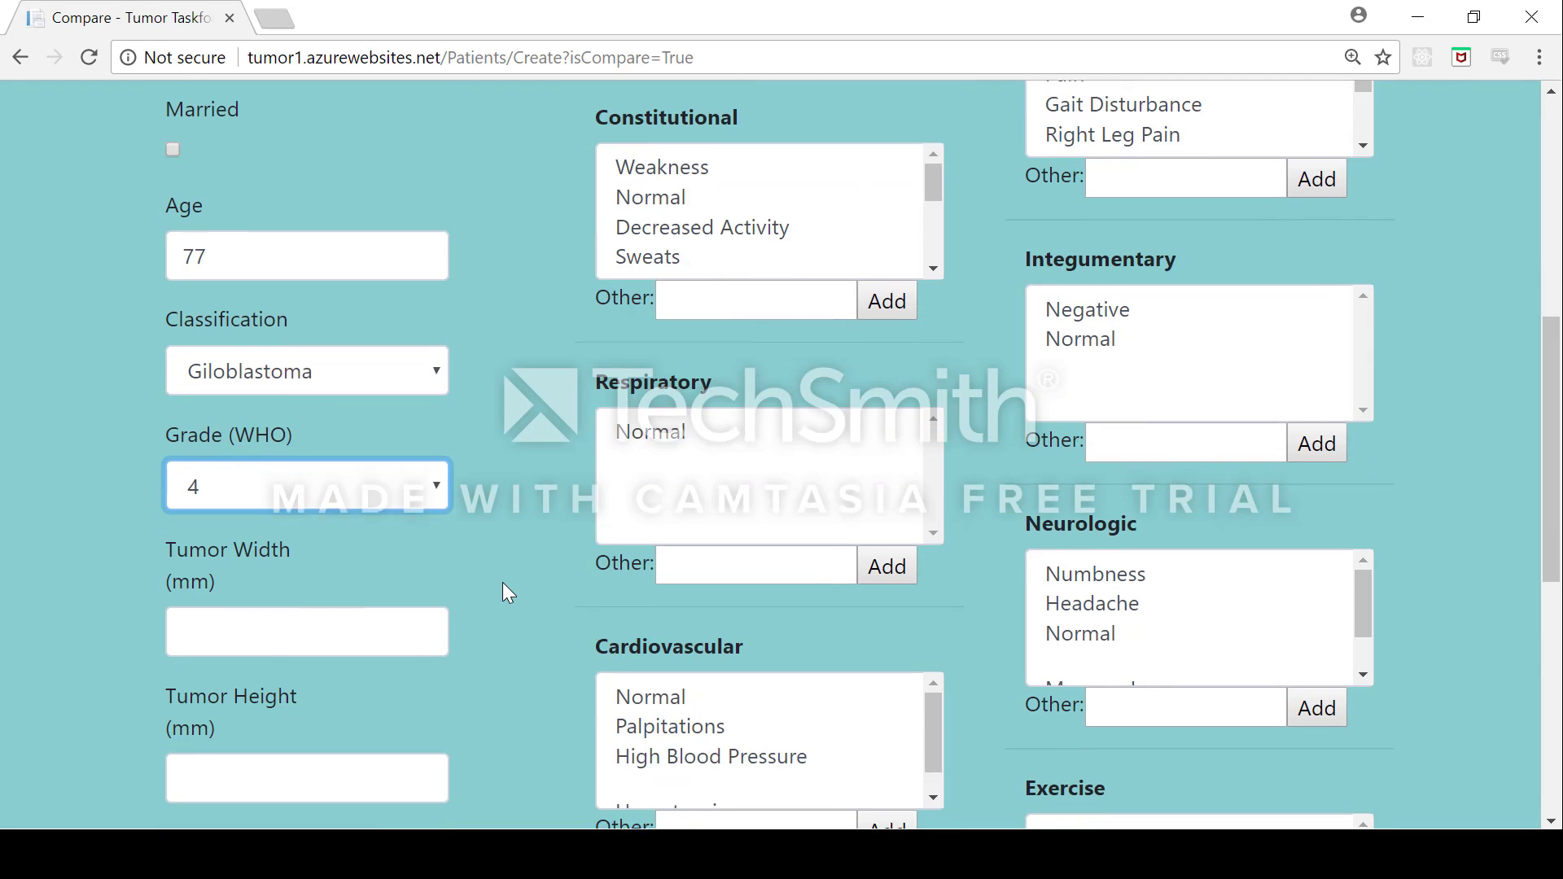
{"action": "left_click", "coordinate": [355, 510]}
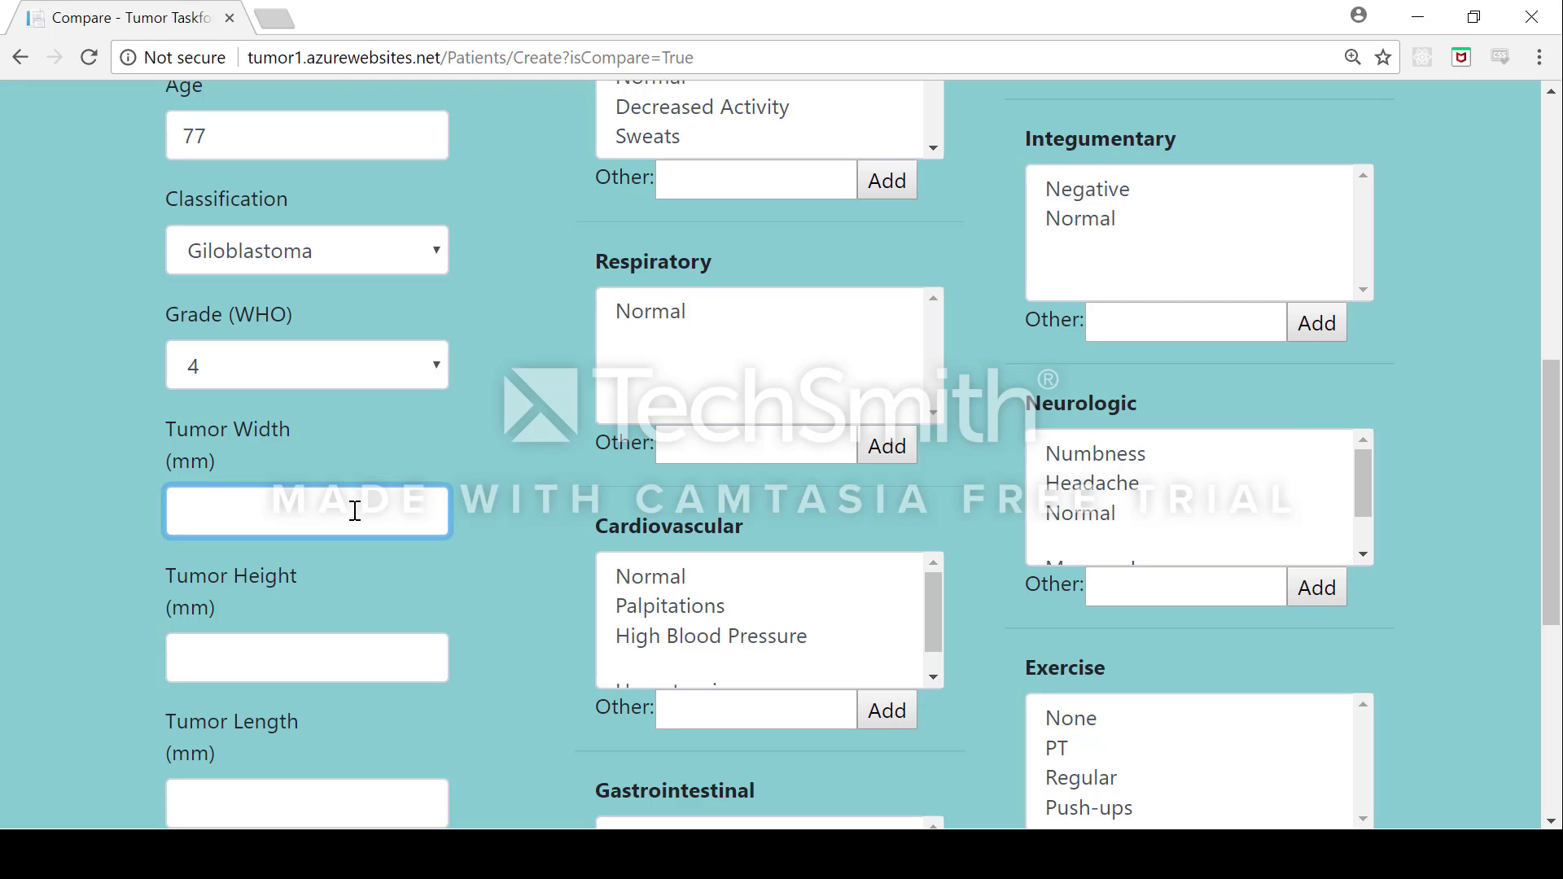
{"action": "type", "text": "7"}
{"action": "left_click", "coordinate": [315, 661]}
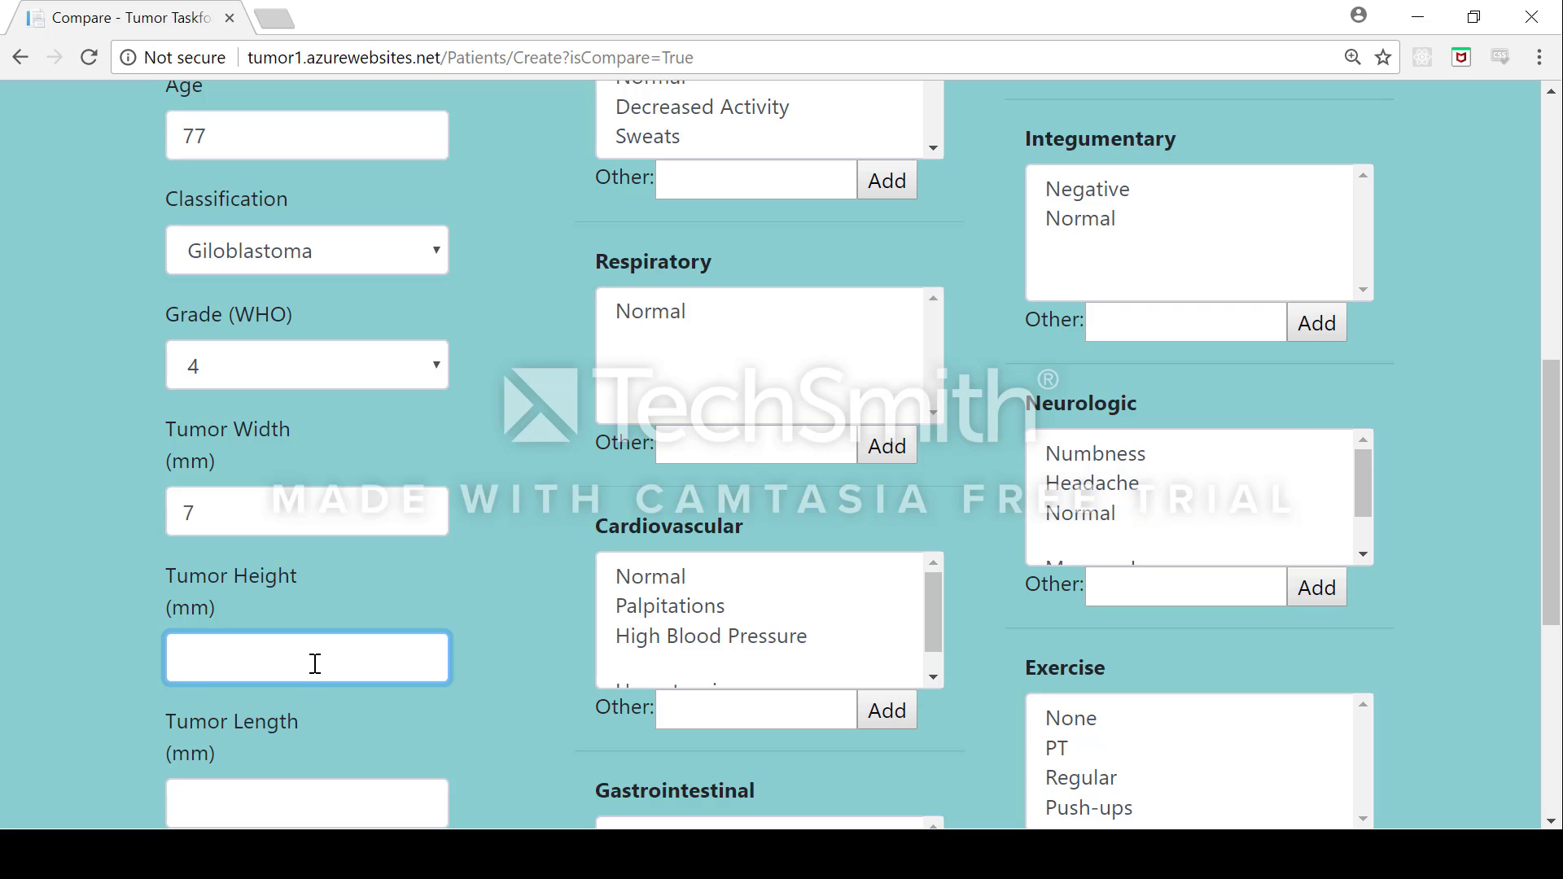
{"action": "type", "text": "5"}
{"action": "left_click", "coordinate": [285, 809]}
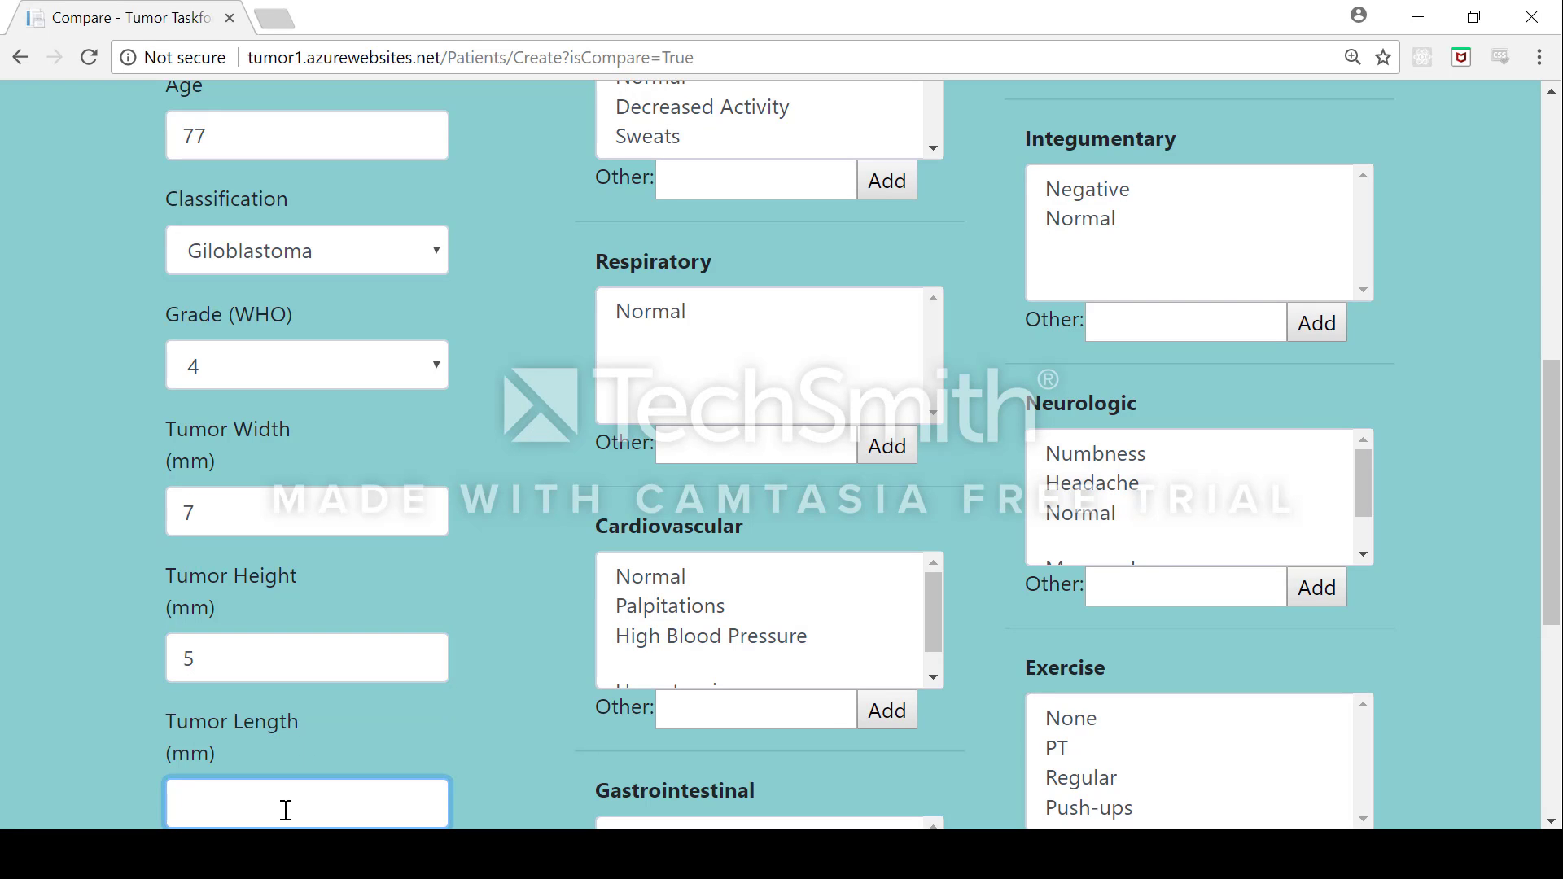
{"action": "type", "text": "4"}
Choose Right Parietal Lobe as the tumor location.
{"action": "scroll", "coordinate": [480, 655], "scroll_direction": "down", "scroll_amount": 3}
{"action": "scroll", "coordinate": [475, 643], "scroll_direction": "down", "scroll_amount": 2}
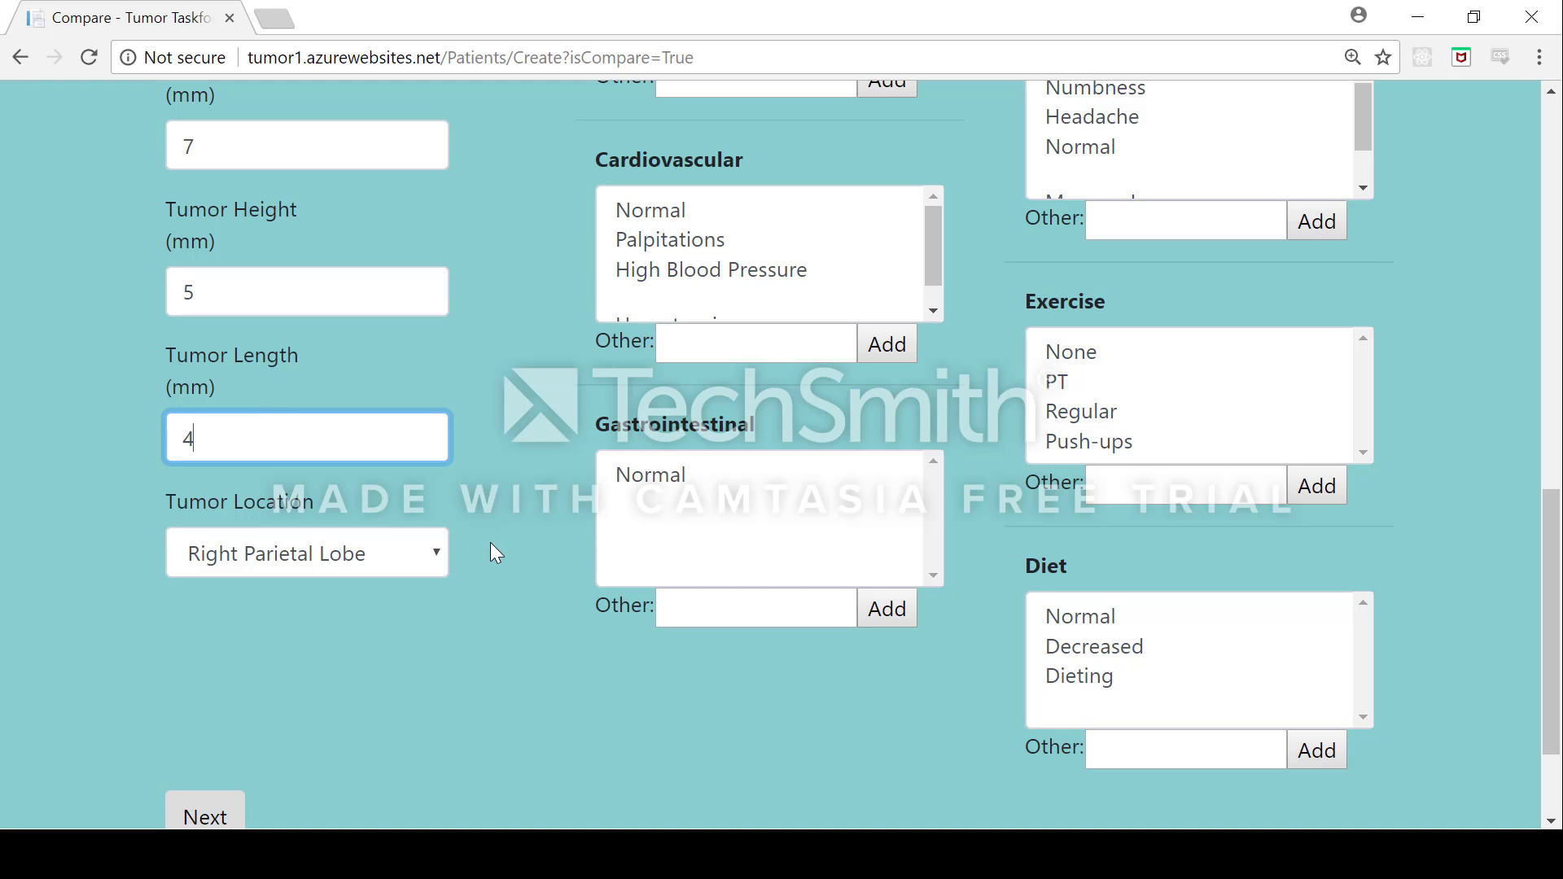
{"action": "left_click", "coordinate": [427, 554]}
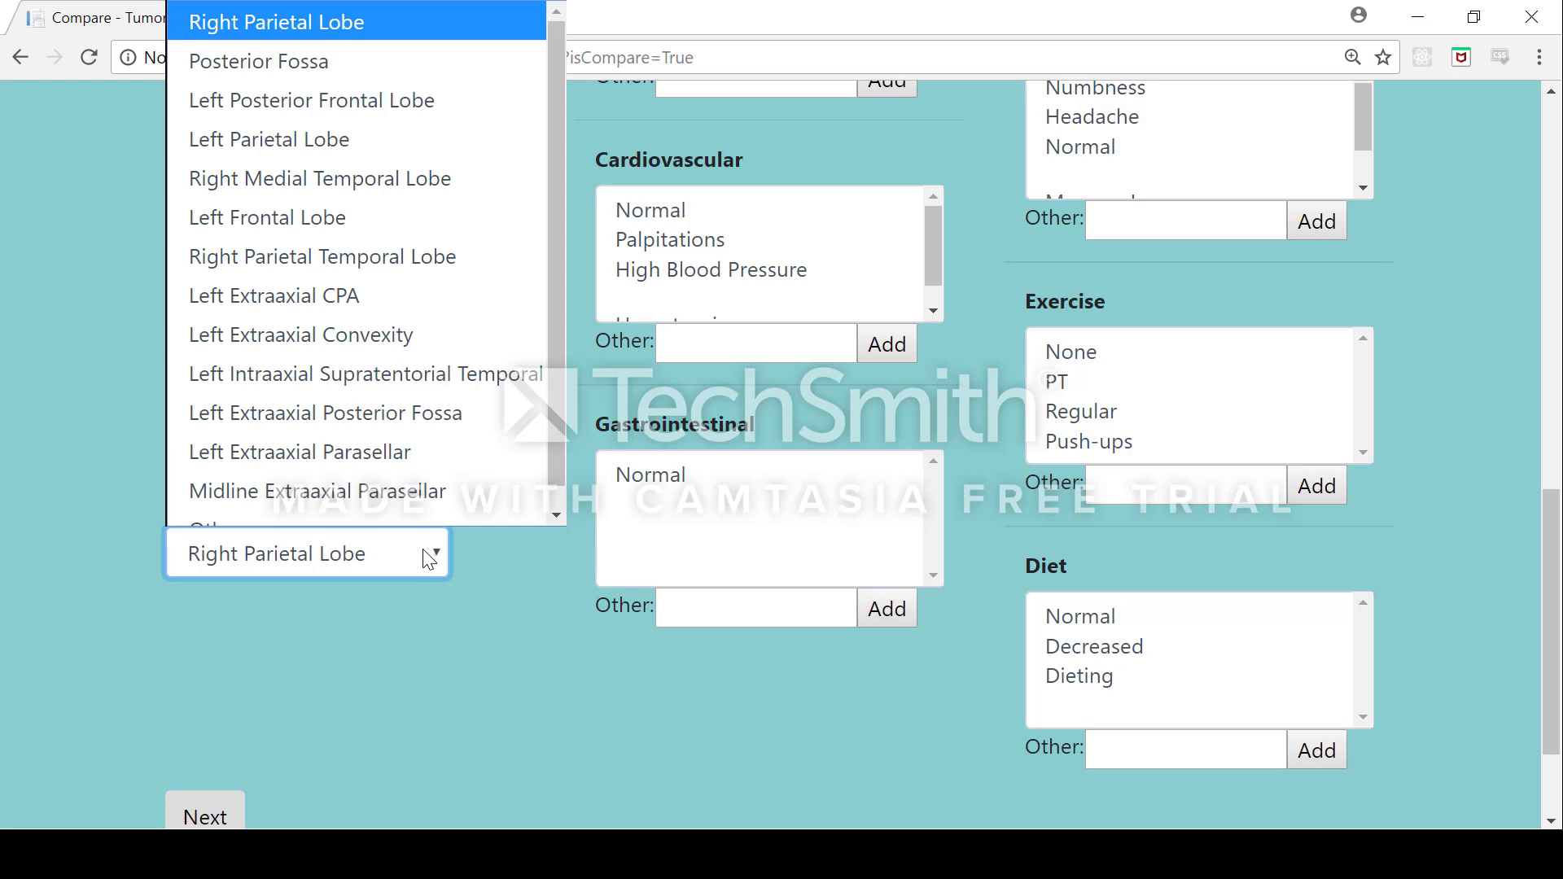
{"action": "left_click", "coordinate": [382, 24]}
Select Weakness, Decreased Activity and Sweats for Constitutional, and Normal and Pain for Musculoskeletal.
{"action": "scroll", "coordinate": [508, 418], "scroll_direction": "up", "scroll_amount": 7}
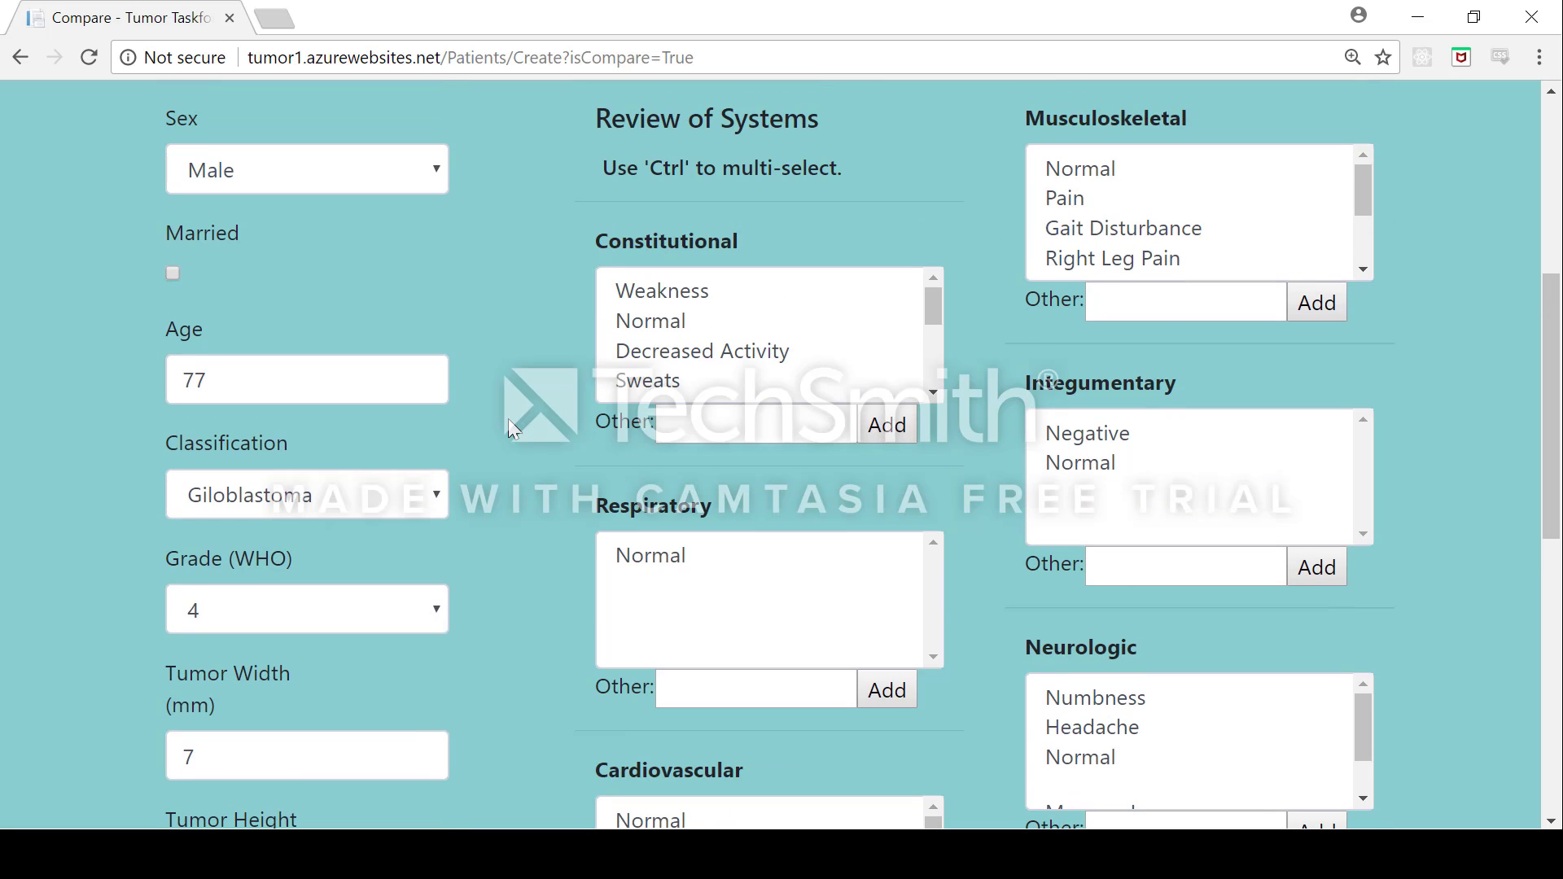
{"action": "left_click", "coordinate": [649, 296]}
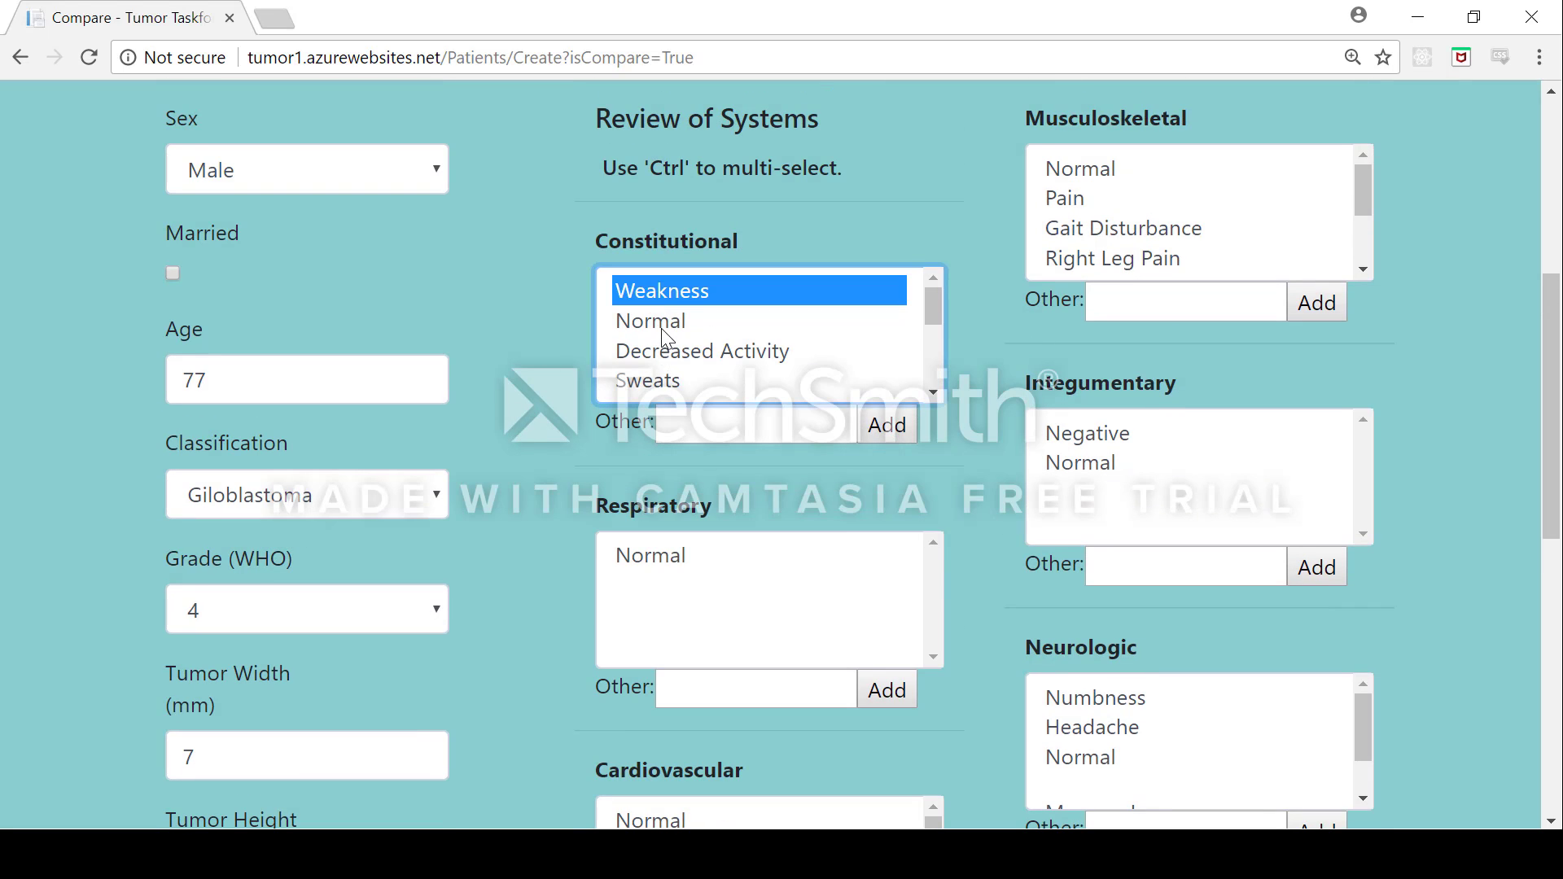
{"action": "left_click", "coordinate": [669, 352], "text": "ctrl"}
{"action": "left_click", "coordinate": [672, 383], "text": "ctrl"}
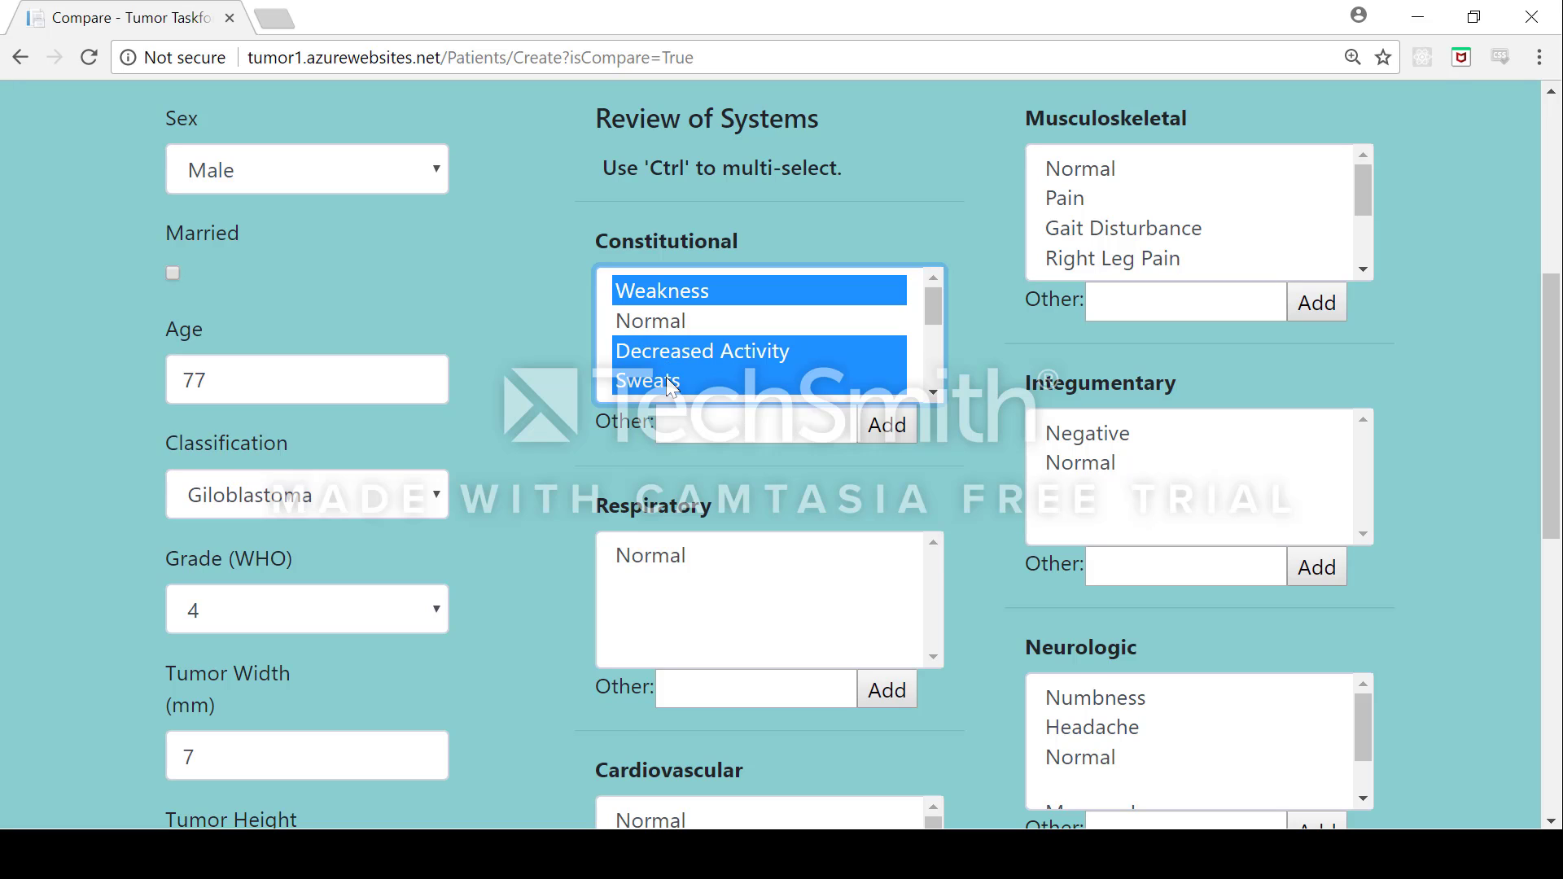
{"action": "left_click", "coordinate": [1087, 169]}
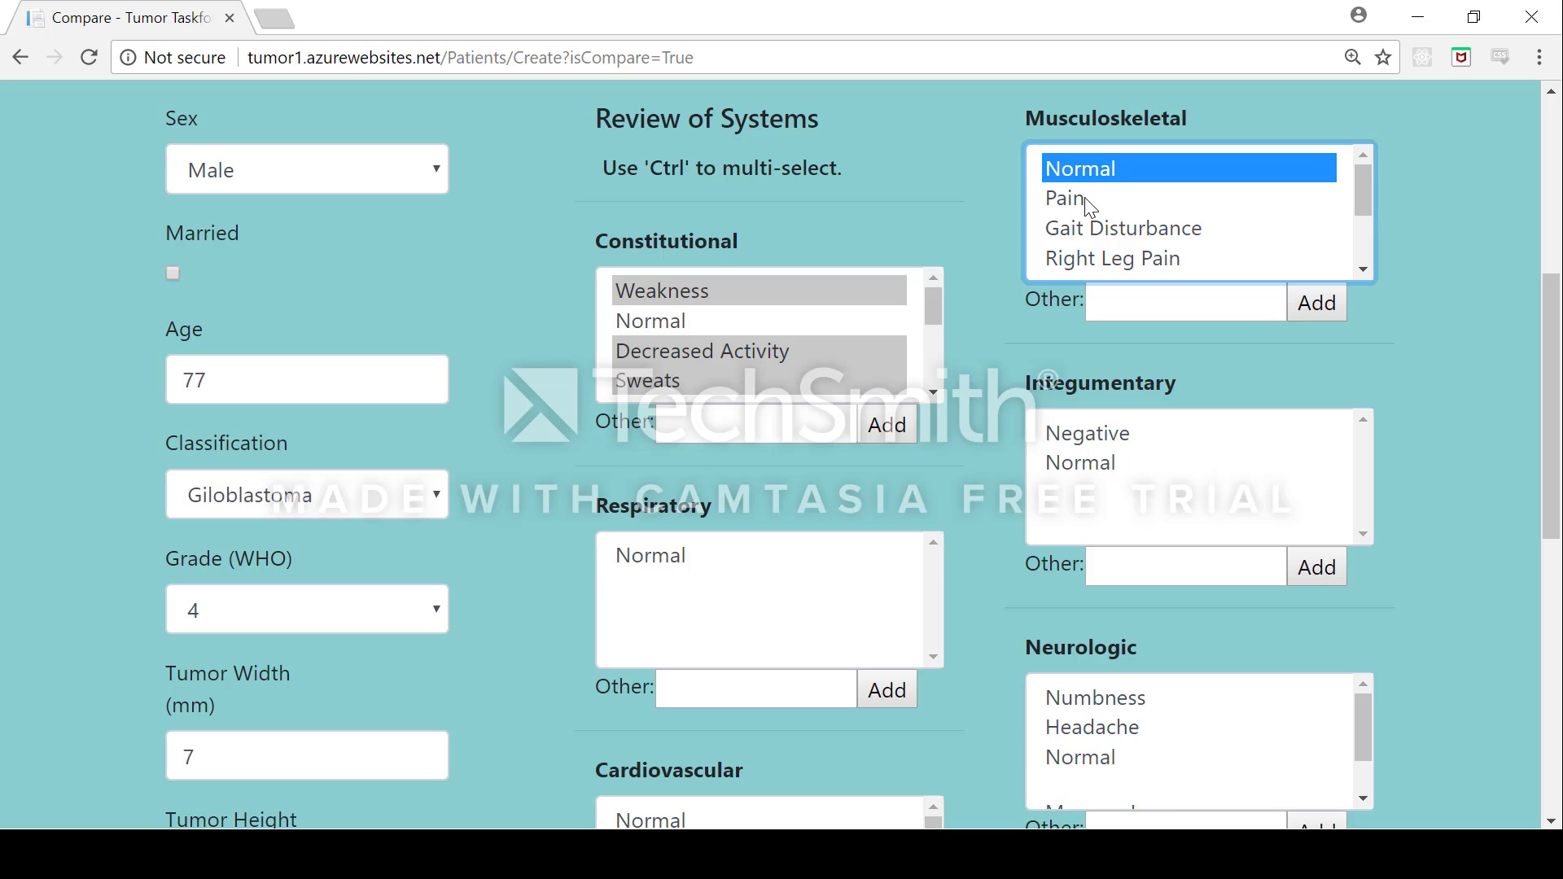
{"action": "left_click", "coordinate": [1082, 202], "text": "ctrl"}
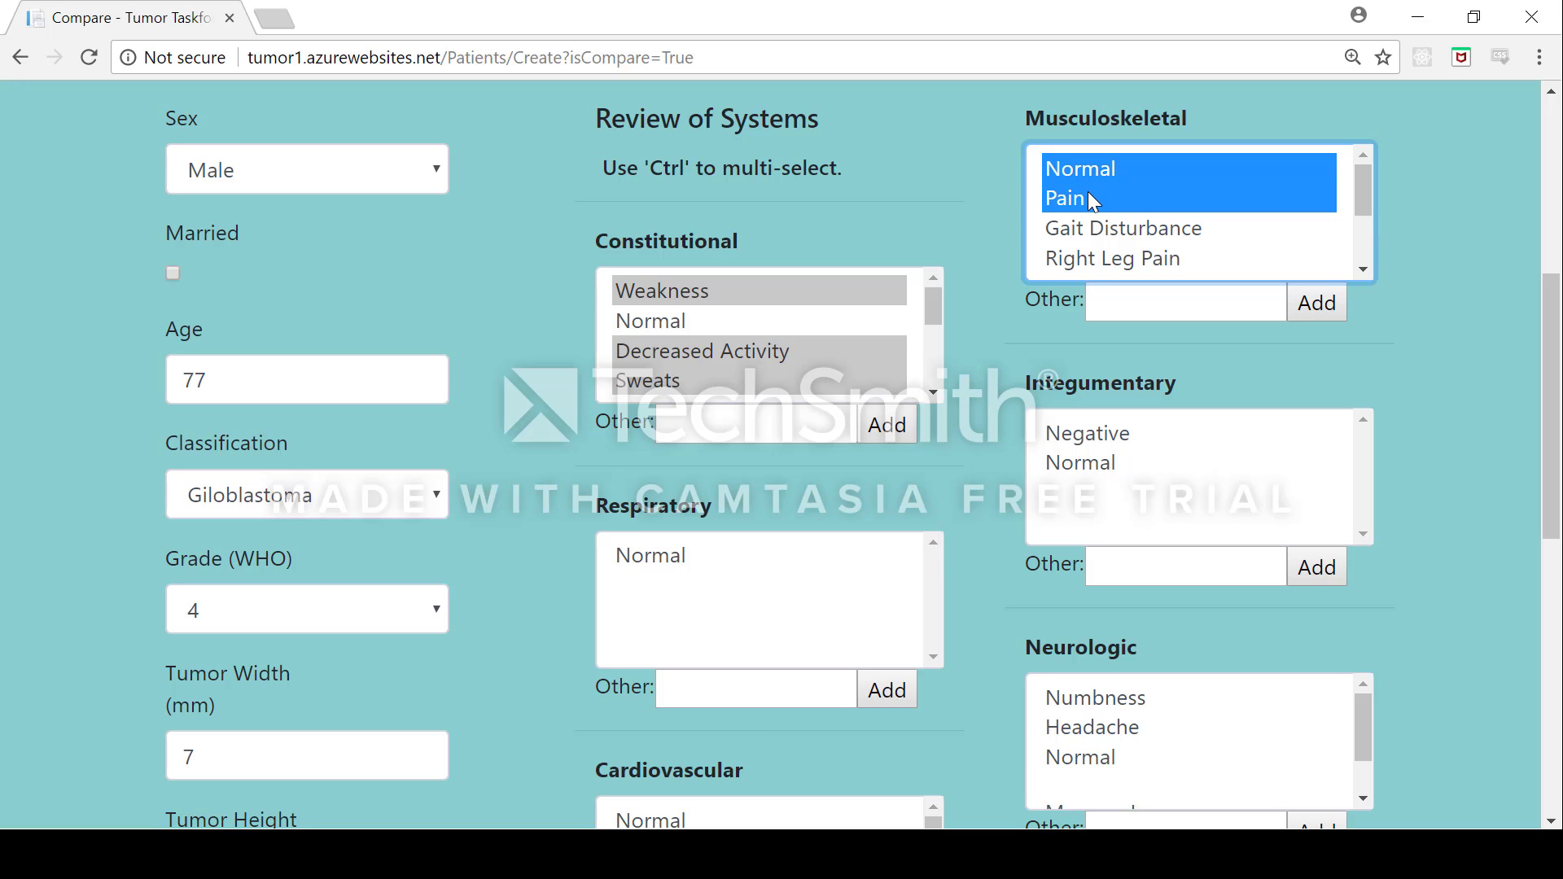
Select Normal for Respiratory, Negative for Integumentary and Numbness for Neurologic in the review of systems.
{"action": "left_click", "coordinate": [705, 553]}
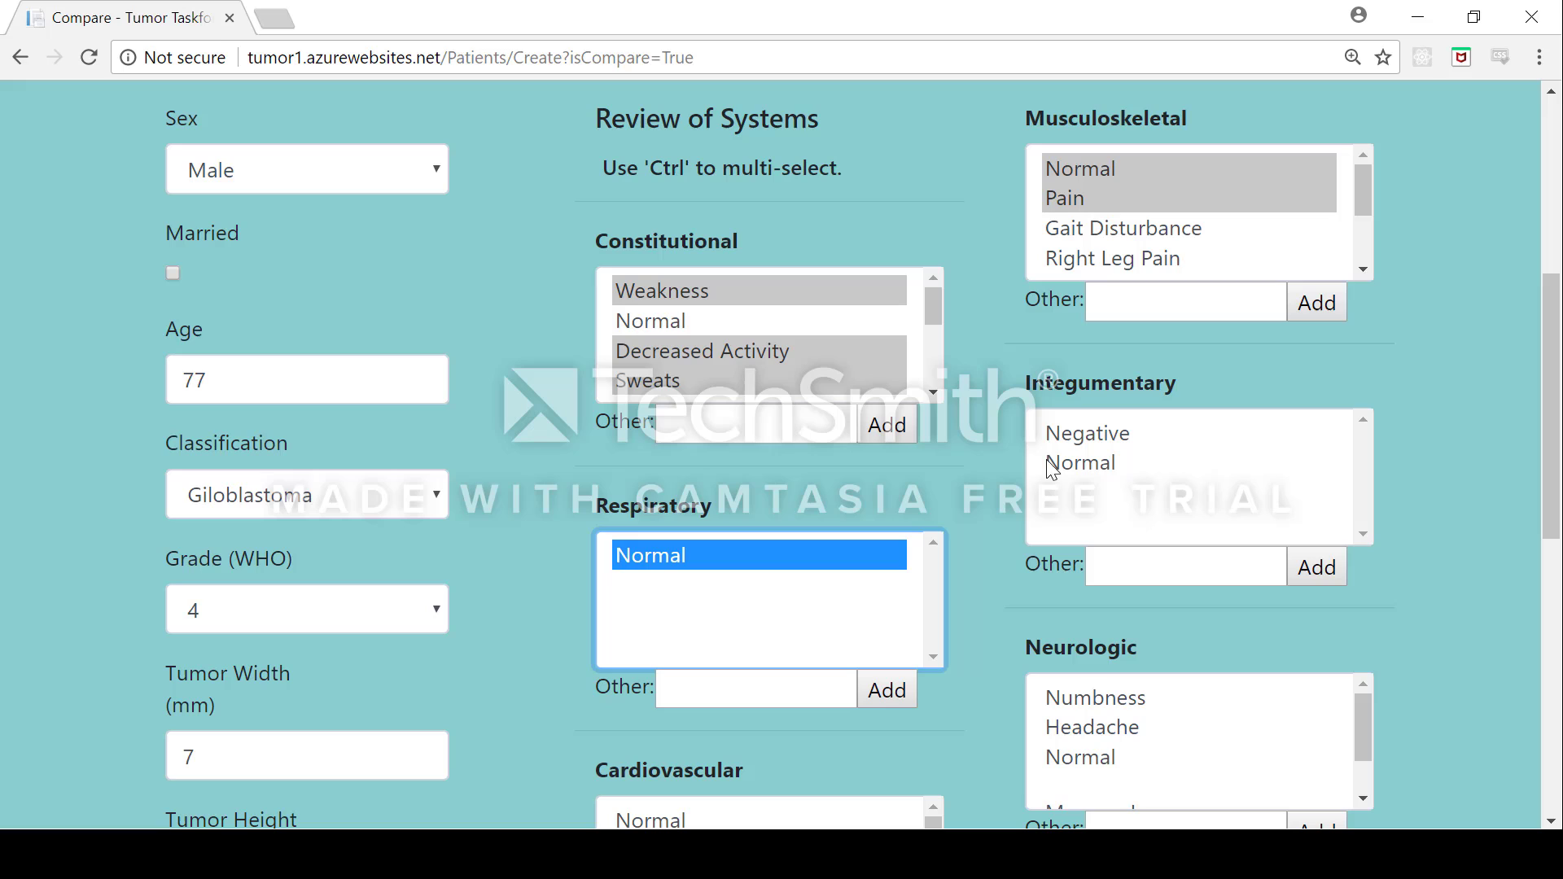
{"action": "left_click", "coordinate": [1118, 450]}
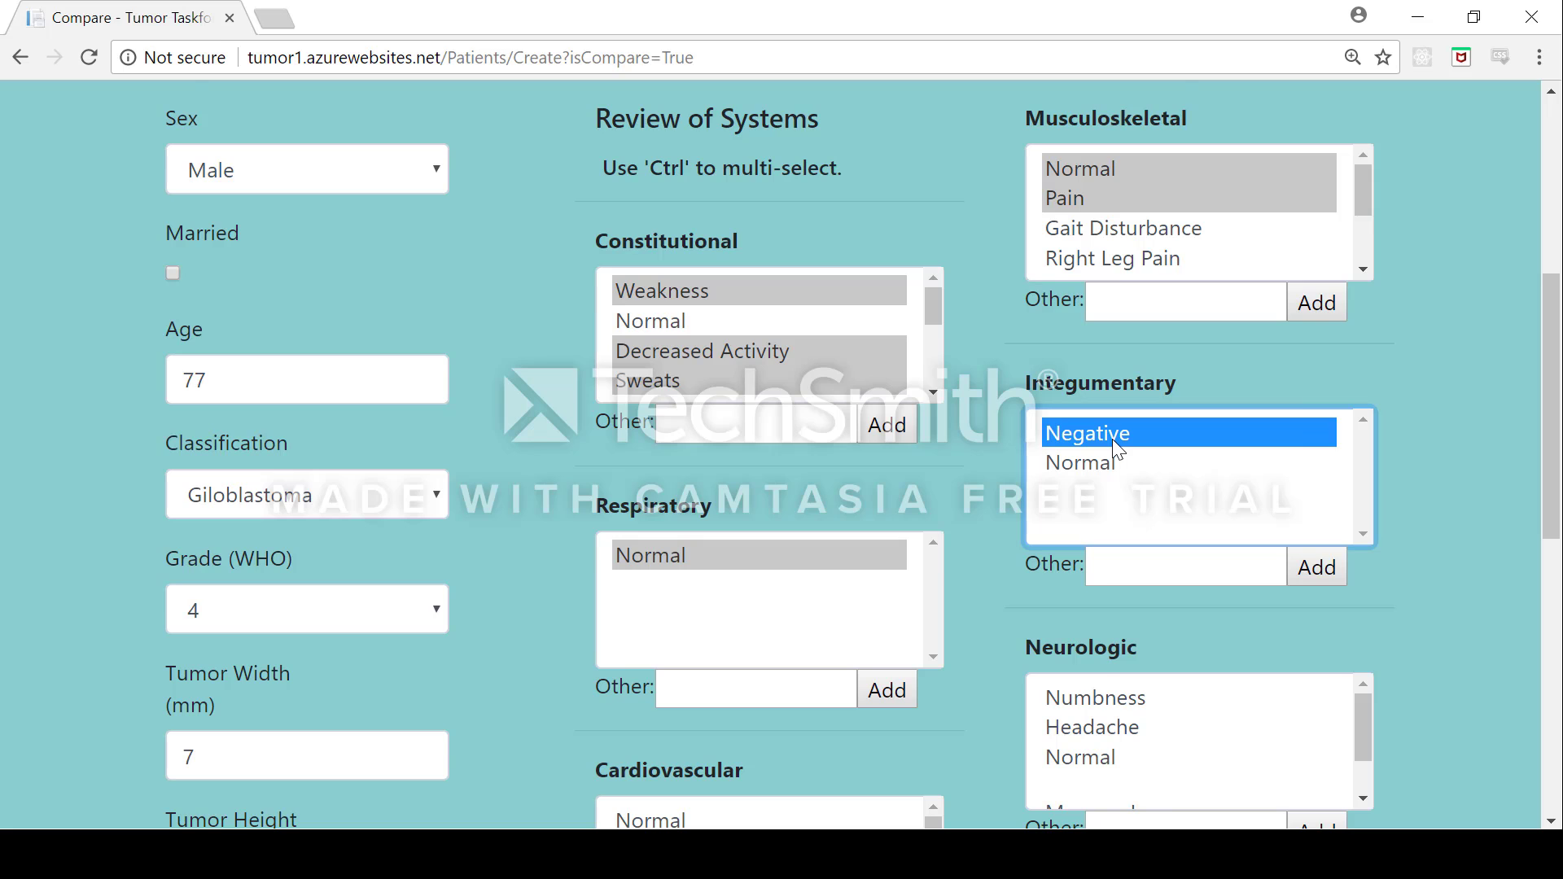
{"action": "scroll", "coordinate": [1112, 449], "scroll_direction": "down", "scroll_amount": 3}
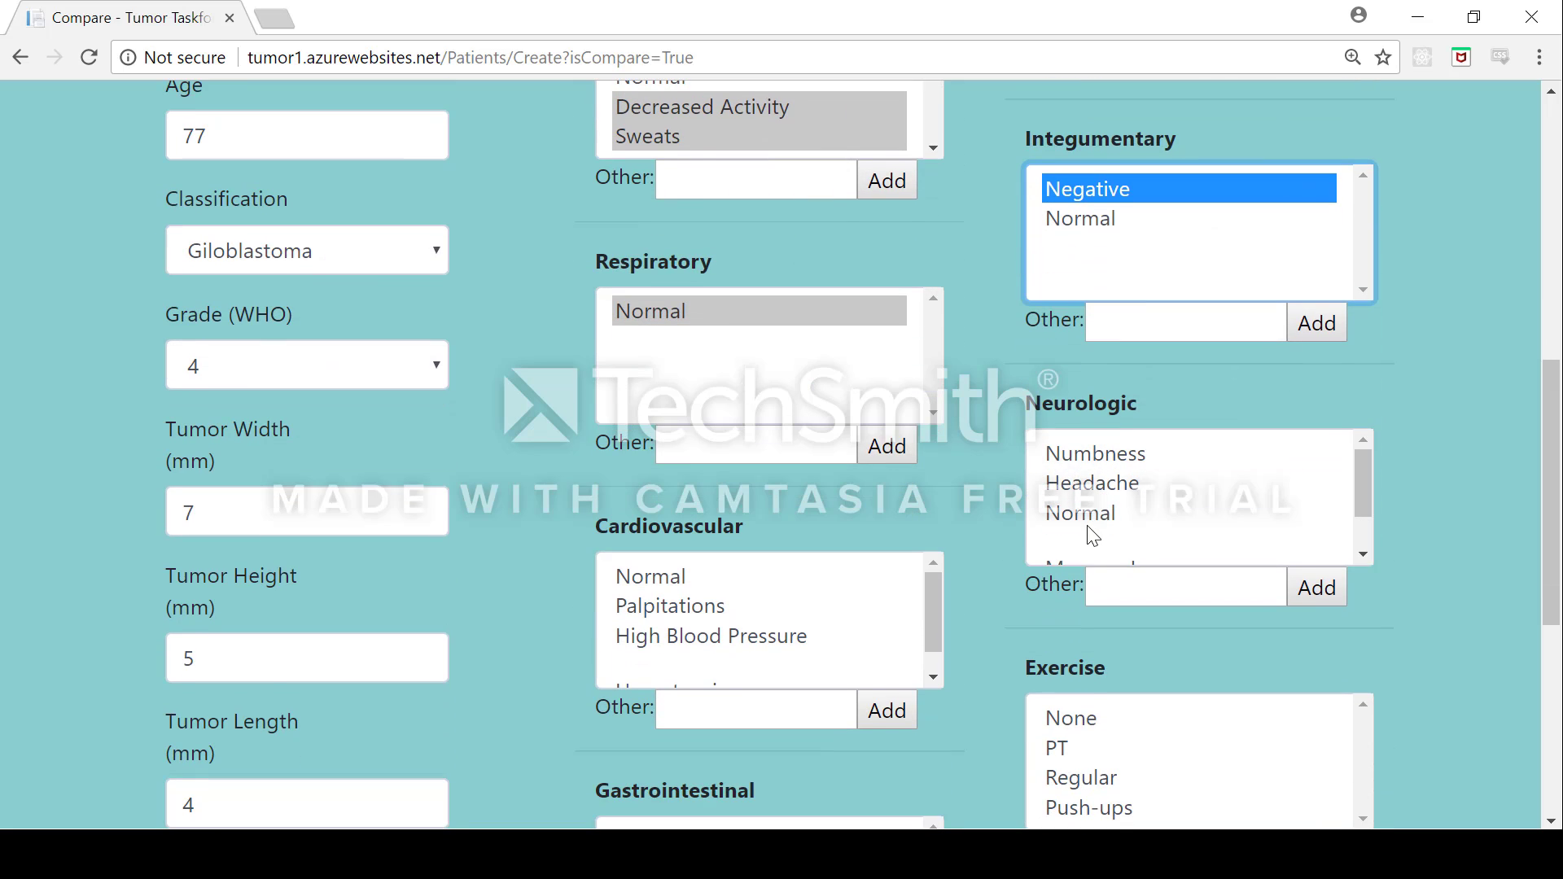
{"action": "left_click", "coordinate": [1097, 465]}
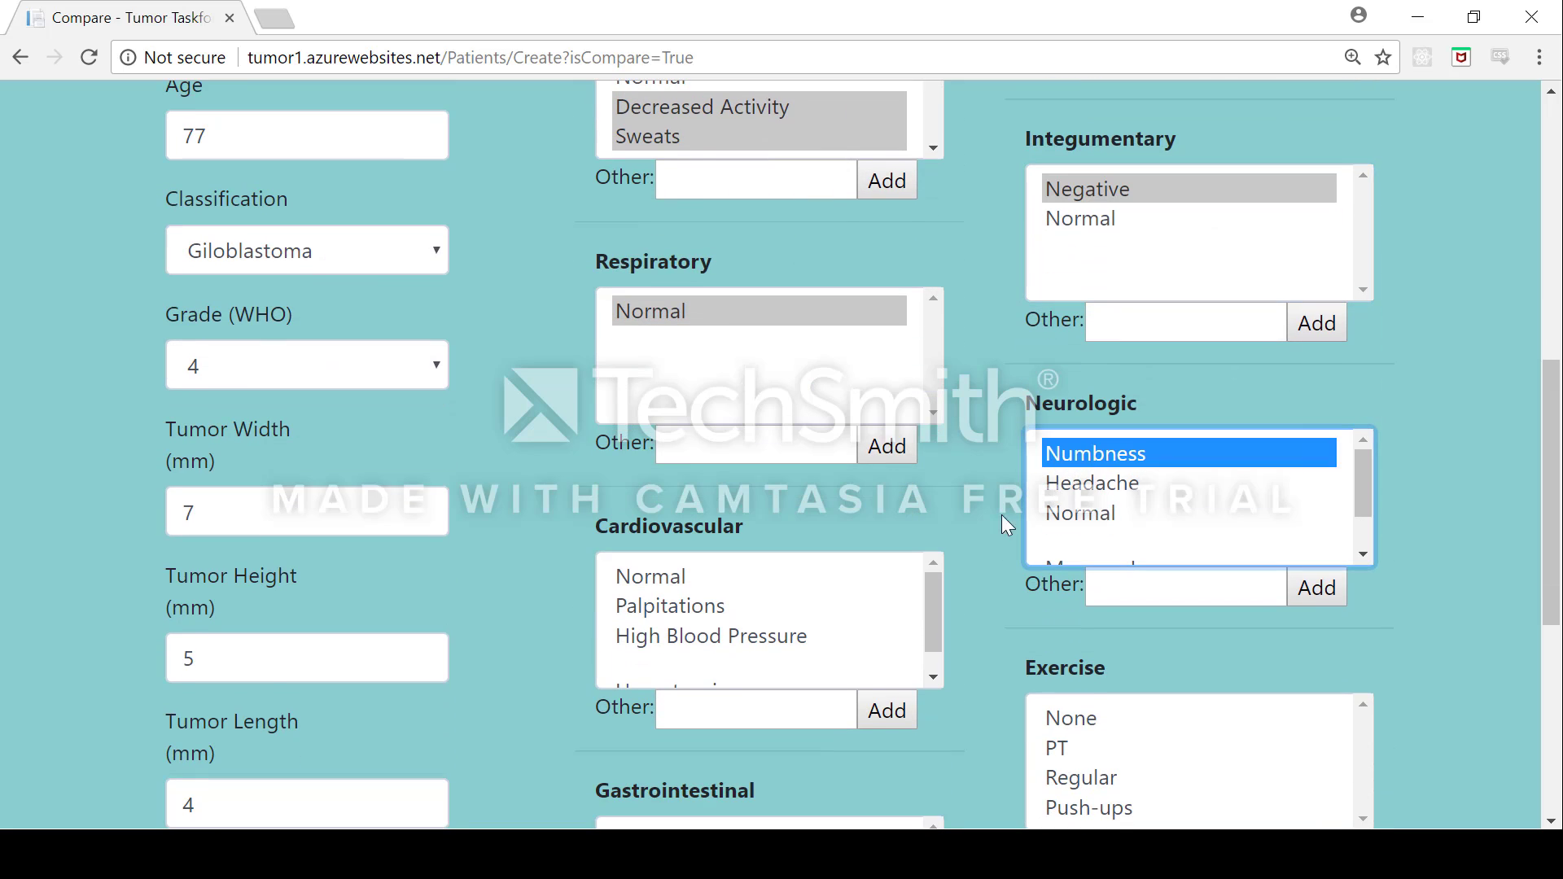
Select Normal for both the Cardiovascular and Gastrointestinal systems.
{"action": "left_click", "coordinate": [666, 575]}
{"action": "scroll", "coordinate": [627, 484], "scroll_direction": "down", "scroll_amount": 2}
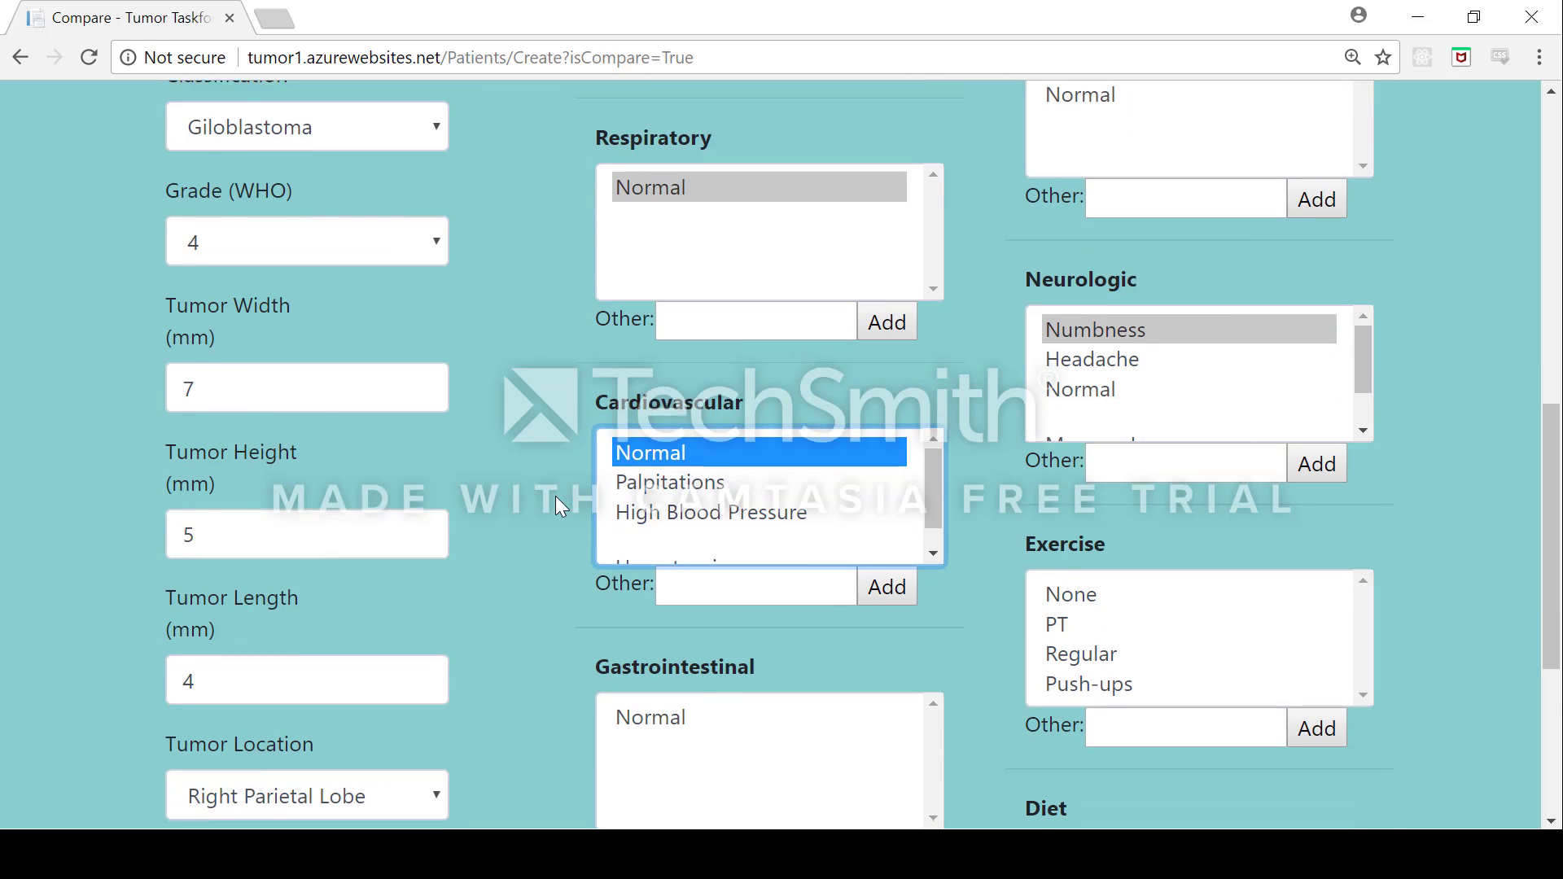
{"action": "scroll", "coordinate": [557, 498], "scroll_direction": "down", "scroll_amount": 2}
{"action": "left_click", "coordinate": [656, 604]}
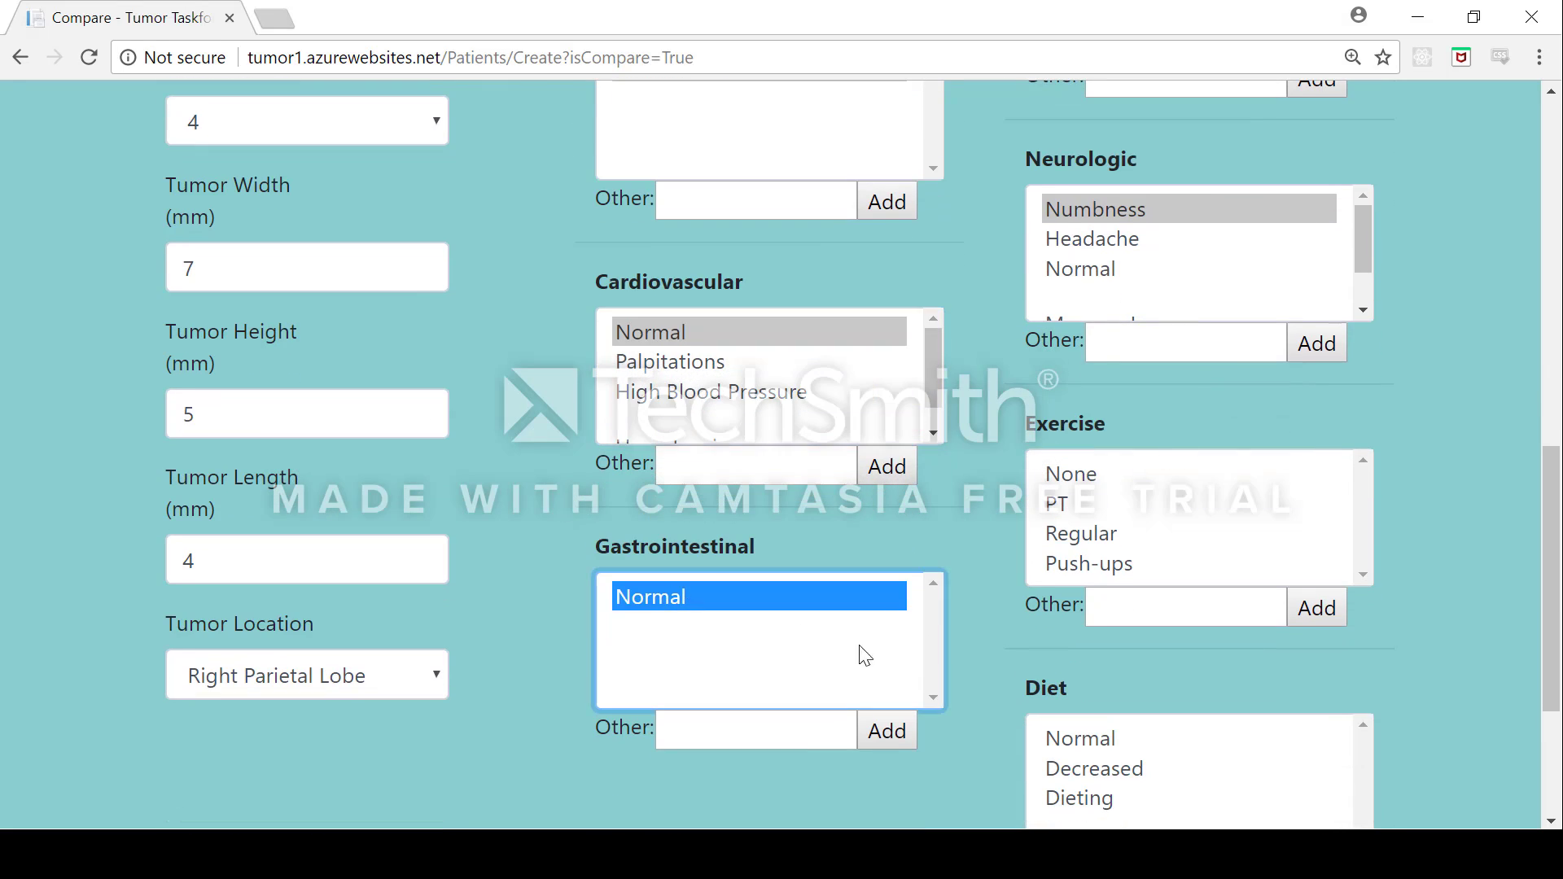
Select Normal for Diet and None for Exercise, and submit the new patient's details.
{"action": "left_click", "coordinate": [1124, 743]}
{"action": "left_click", "coordinate": [1088, 466]}
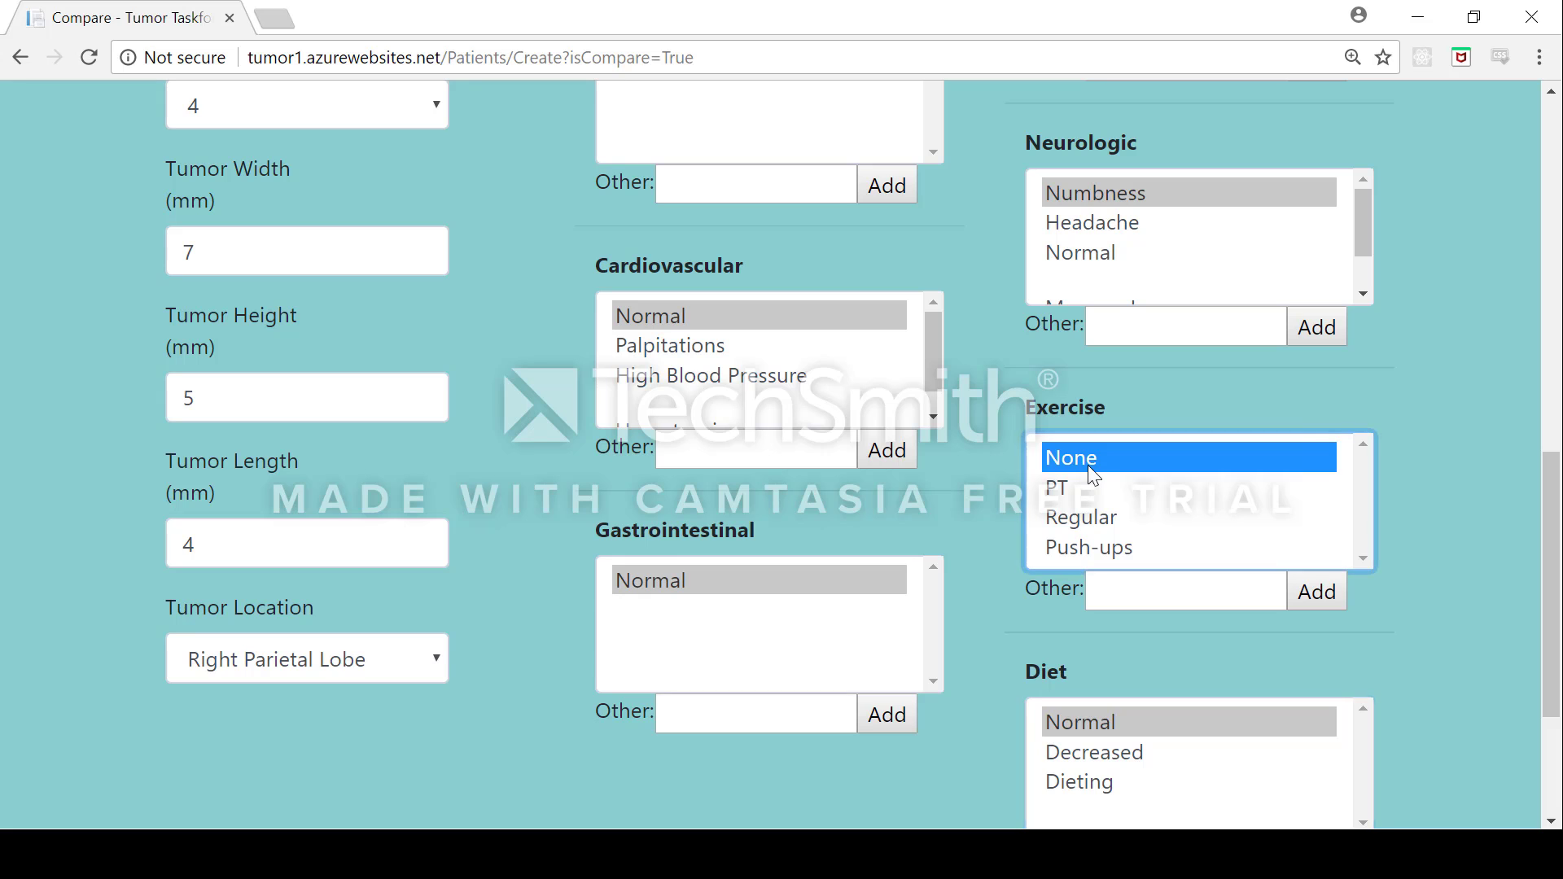
{"action": "scroll", "coordinate": [984, 498], "scroll_direction": "down", "scroll_amount": 2}
{"action": "scroll", "coordinate": [970, 504], "scroll_direction": "down", "scroll_amount": 2}
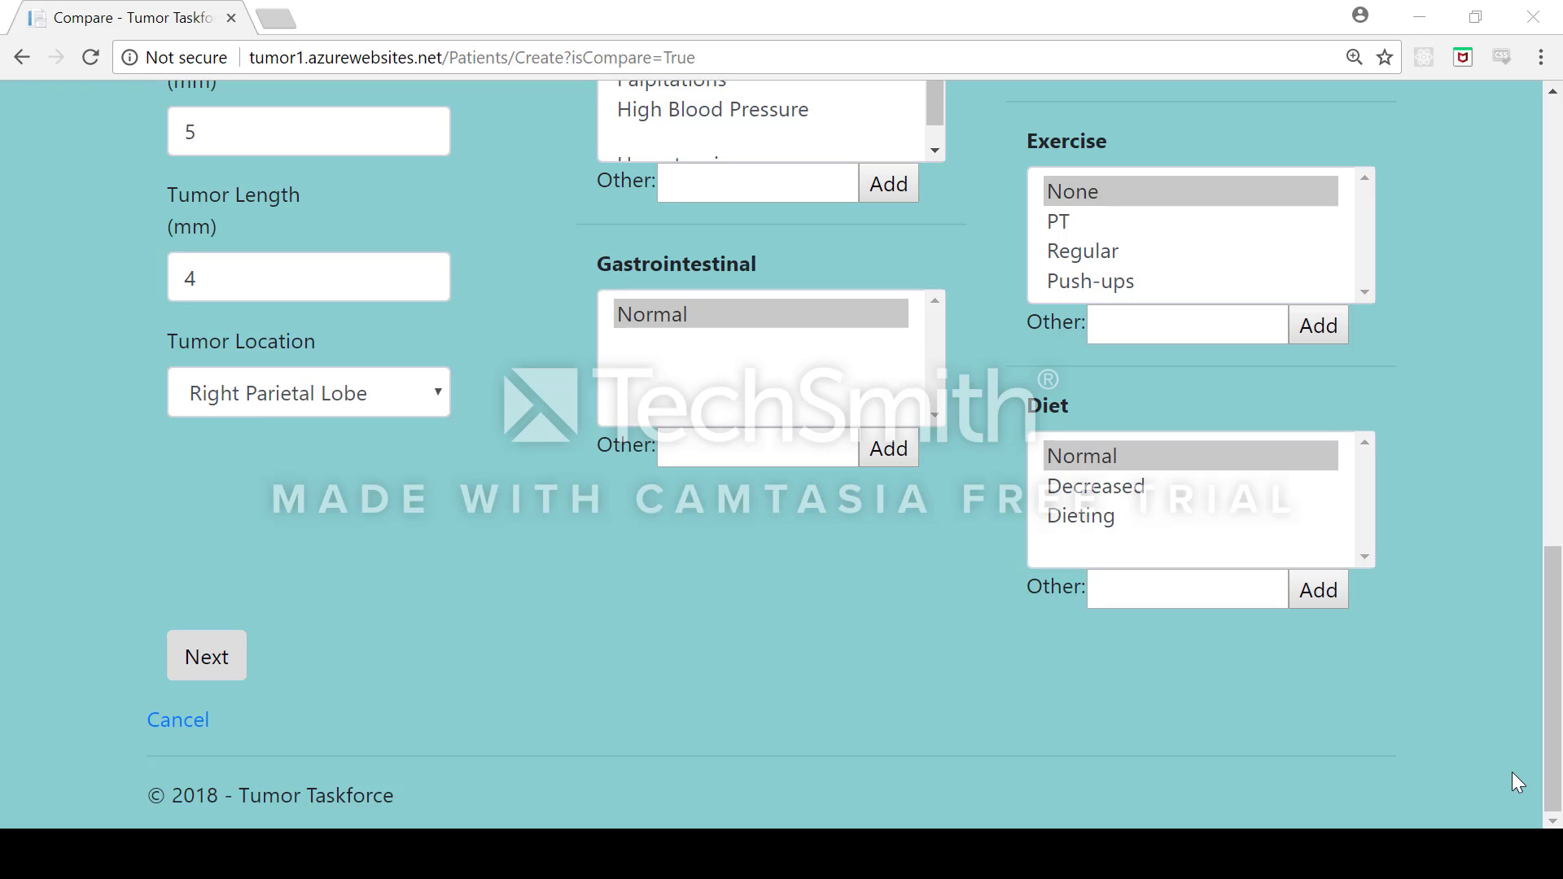
{"action": "left_click", "coordinate": [189, 674]}
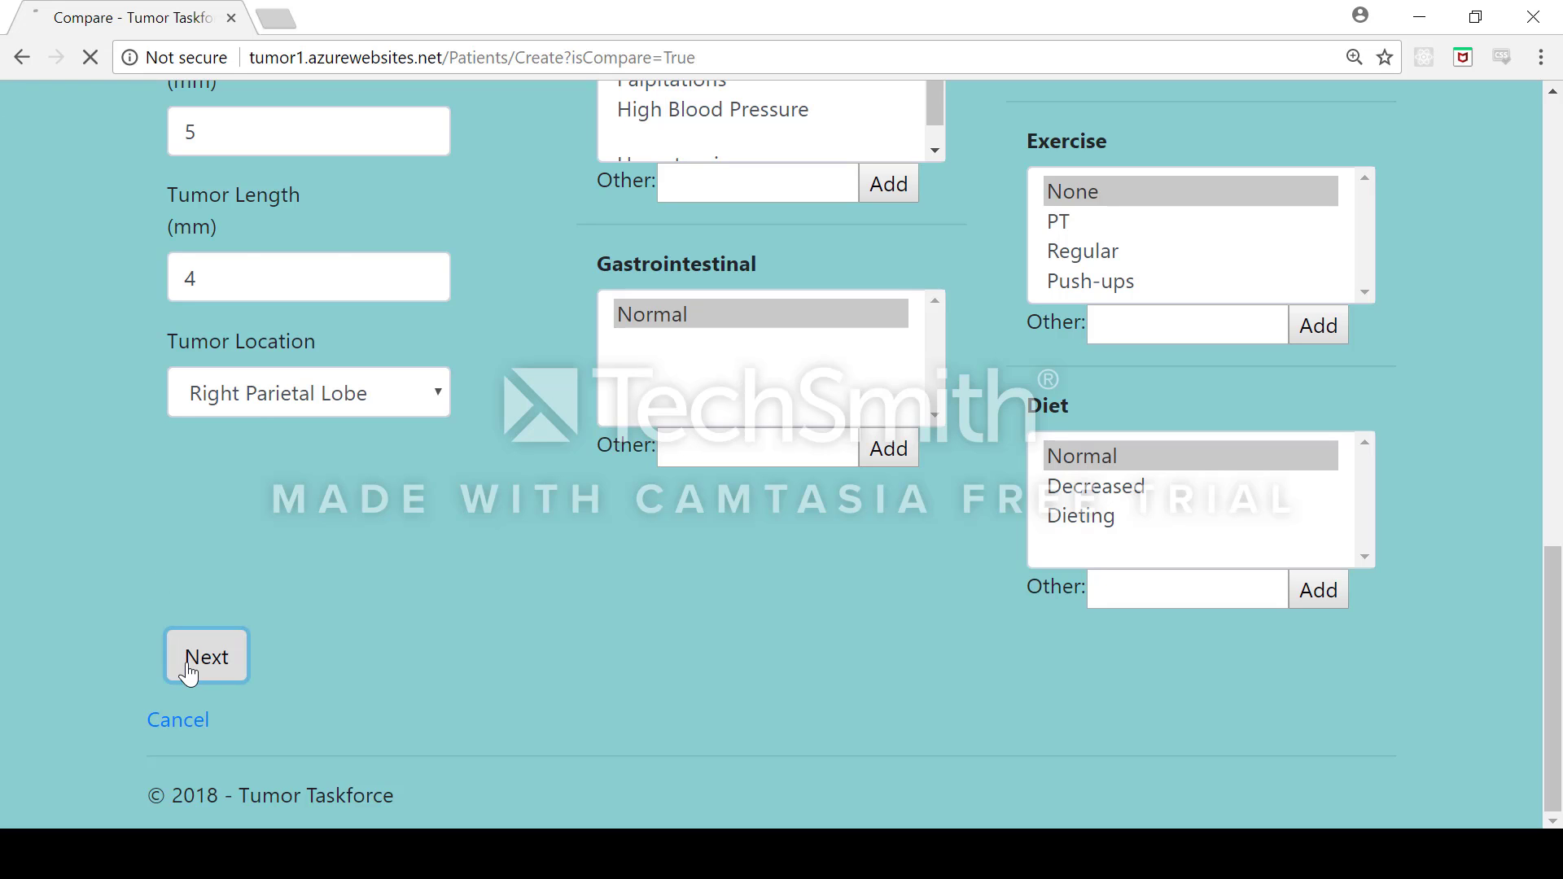
Review the submitted patient's details and run the comparison to view its treatment recommendations and chart.
{"action": "scroll", "coordinate": [321, 592], "scroll_direction": "down", "scroll_amount": 10}
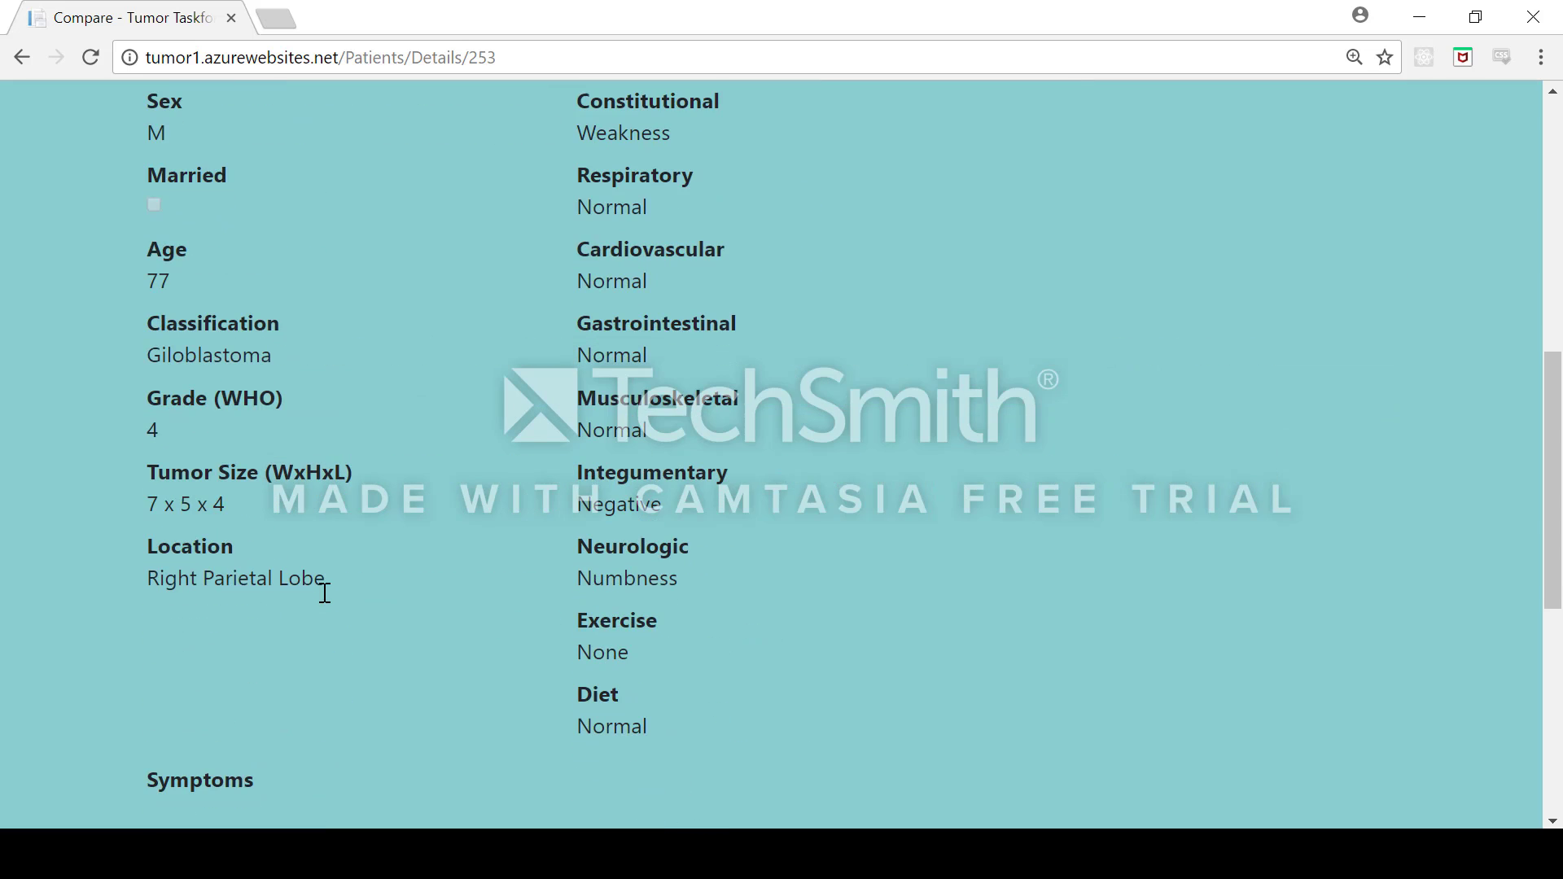
{"action": "scroll", "coordinate": [322, 592], "scroll_direction": "down", "scroll_amount": 5}
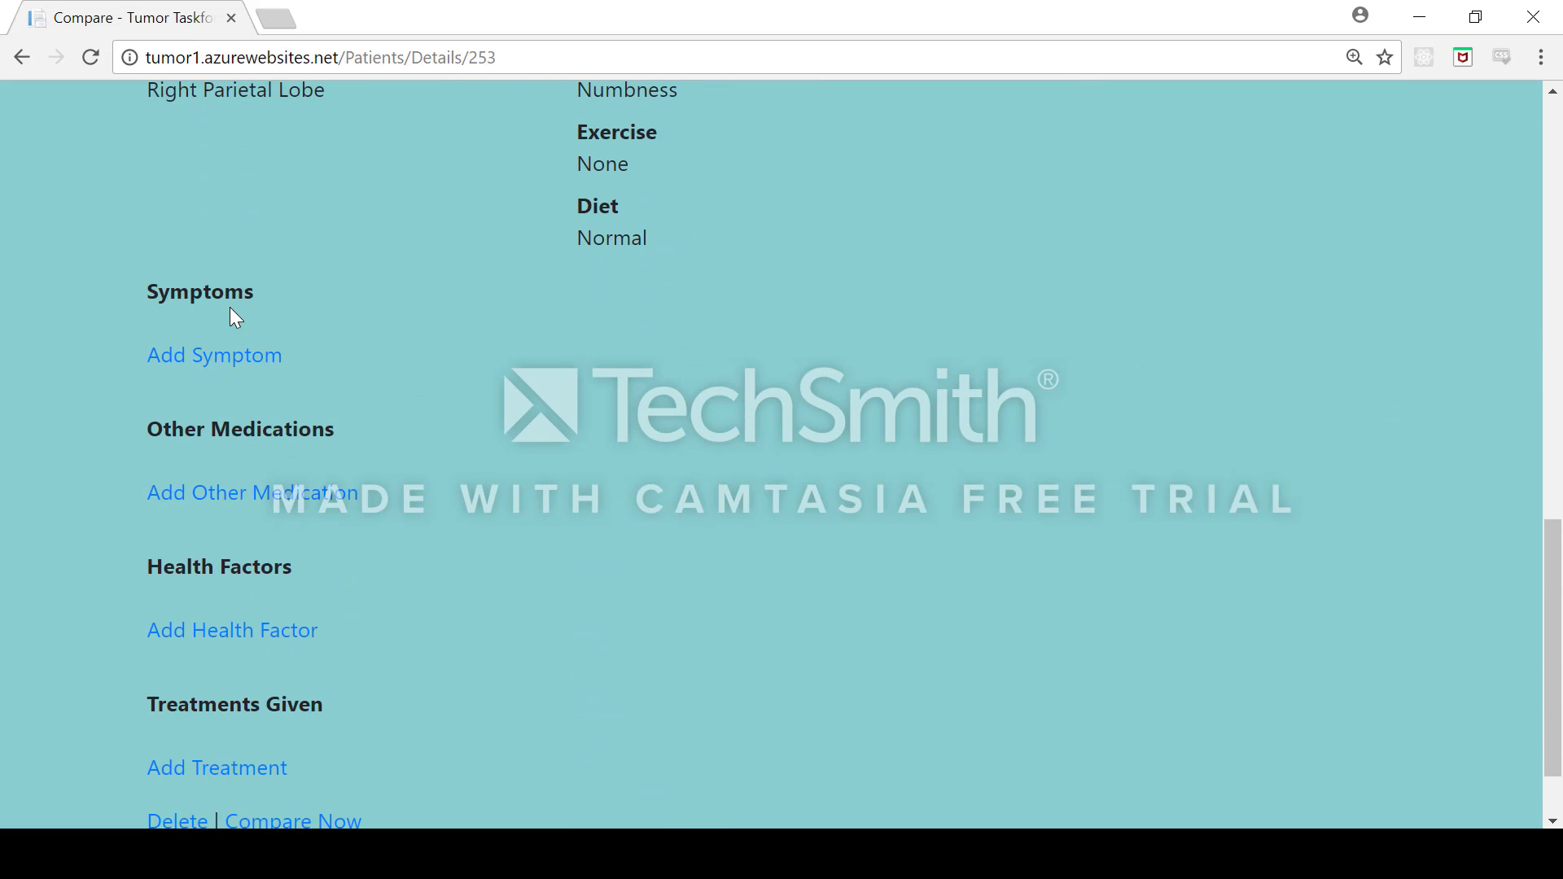
{"action": "scroll", "coordinate": [303, 456], "scroll_direction": "down", "scroll_amount": 1}
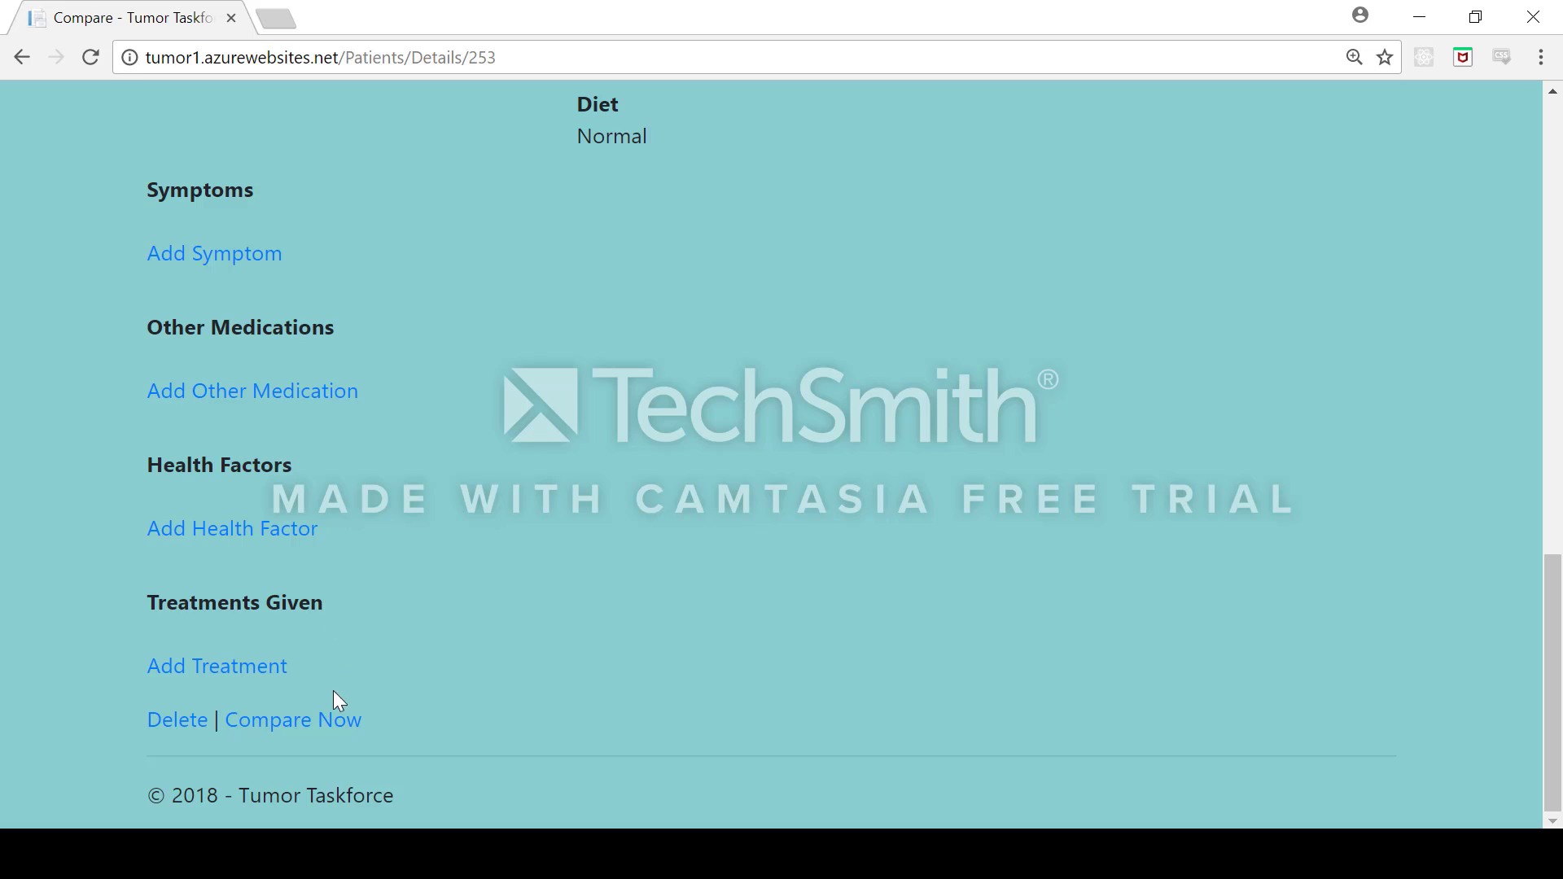
{"action": "left_click", "coordinate": [326, 721]}
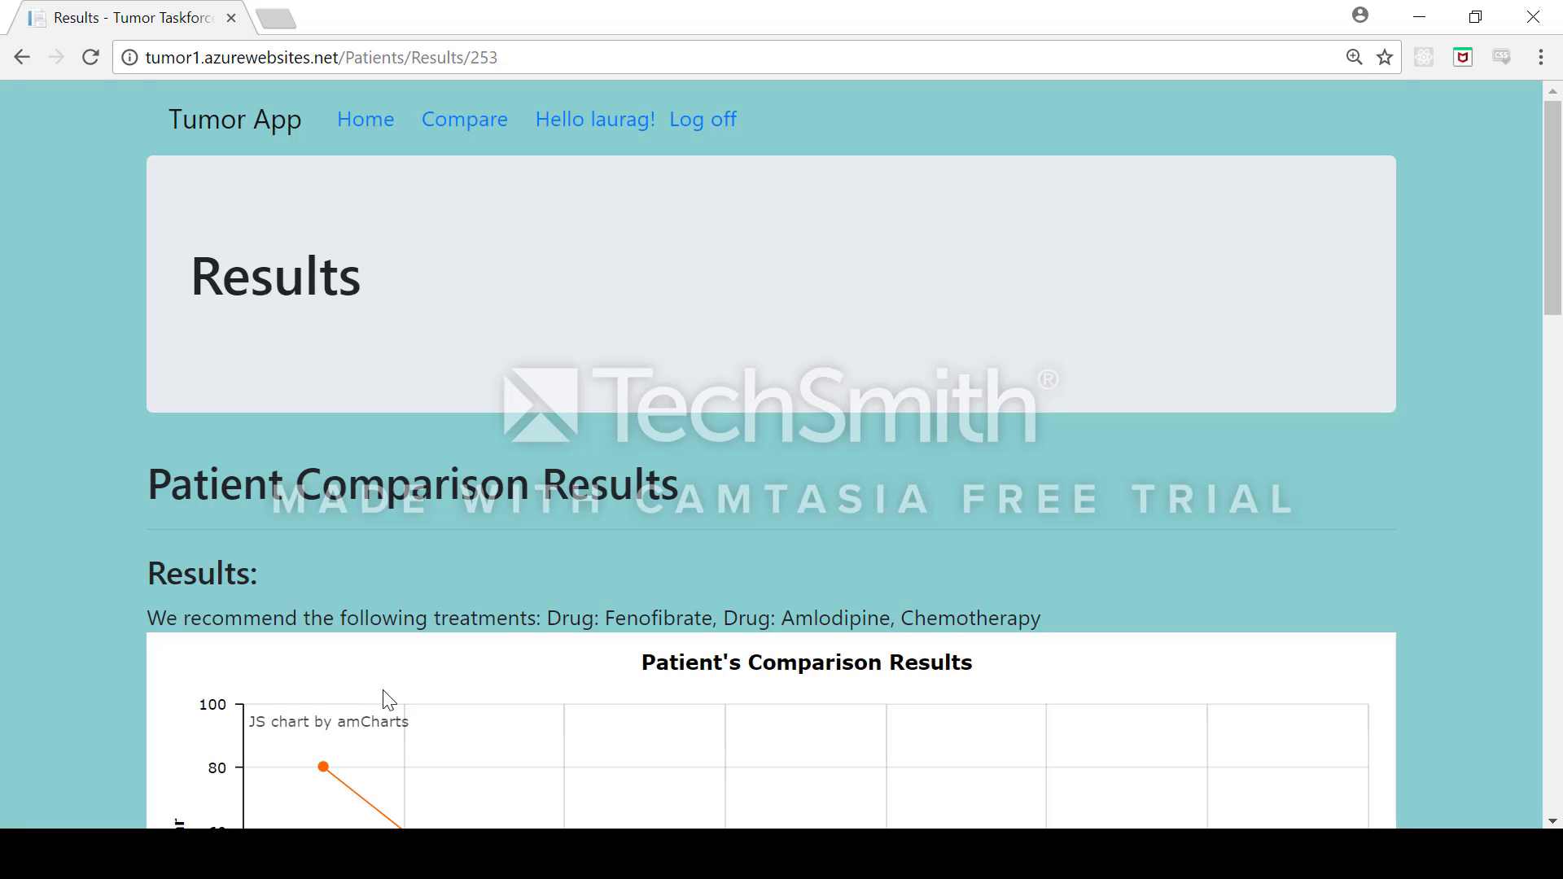
{"action": "scroll", "coordinate": [421, 627], "scroll_direction": "down", "scroll_amount": 5}
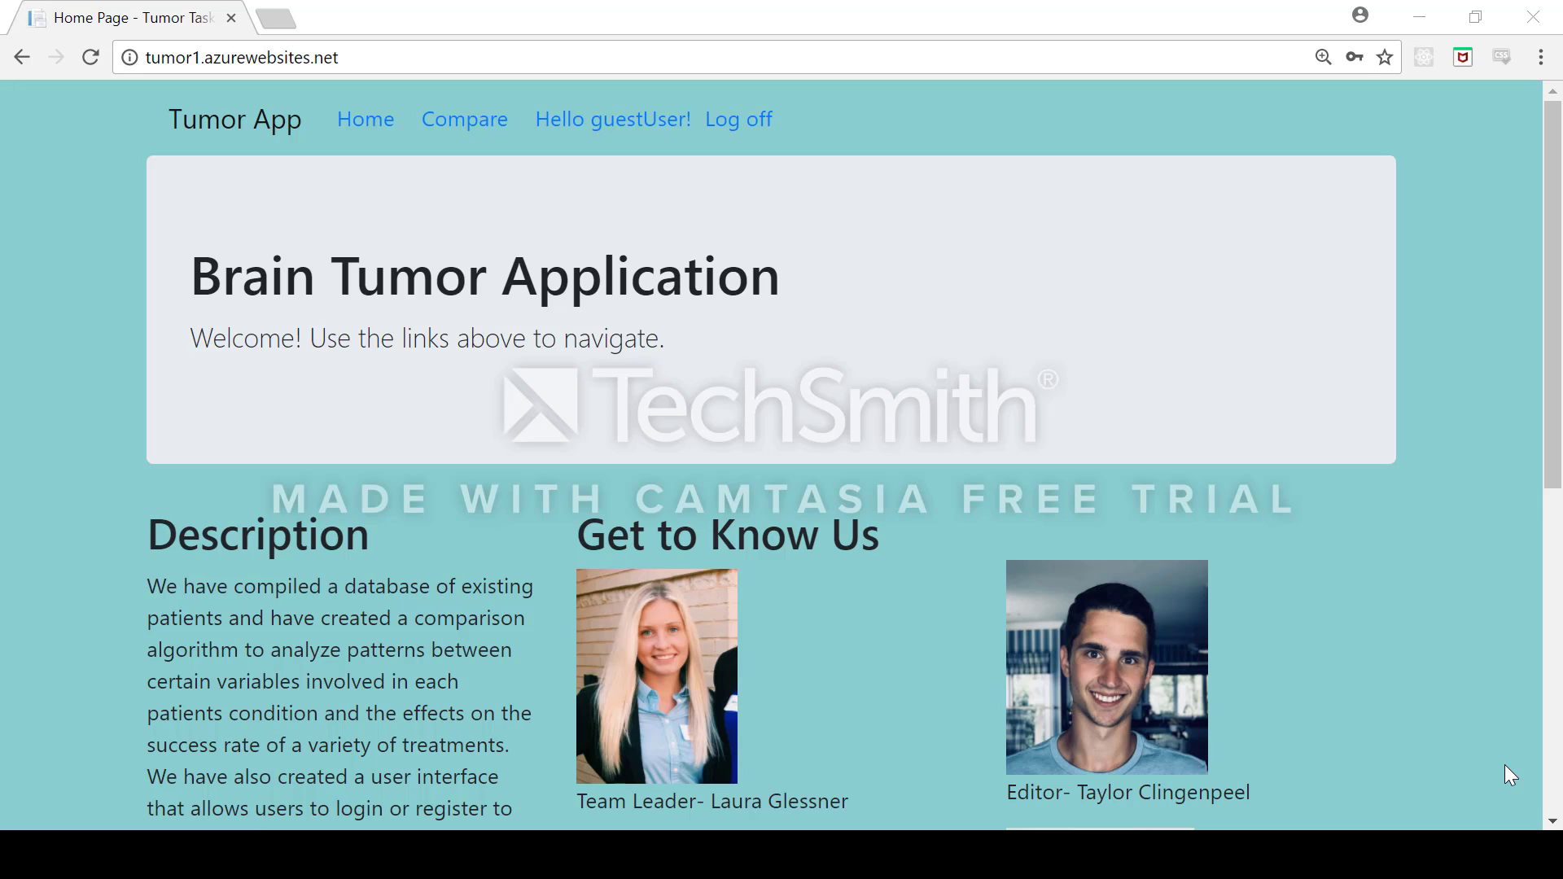
Open the signed-in user's account management page and look through the list of comparison patients.
{"action": "left_click", "coordinate": [610, 121]}
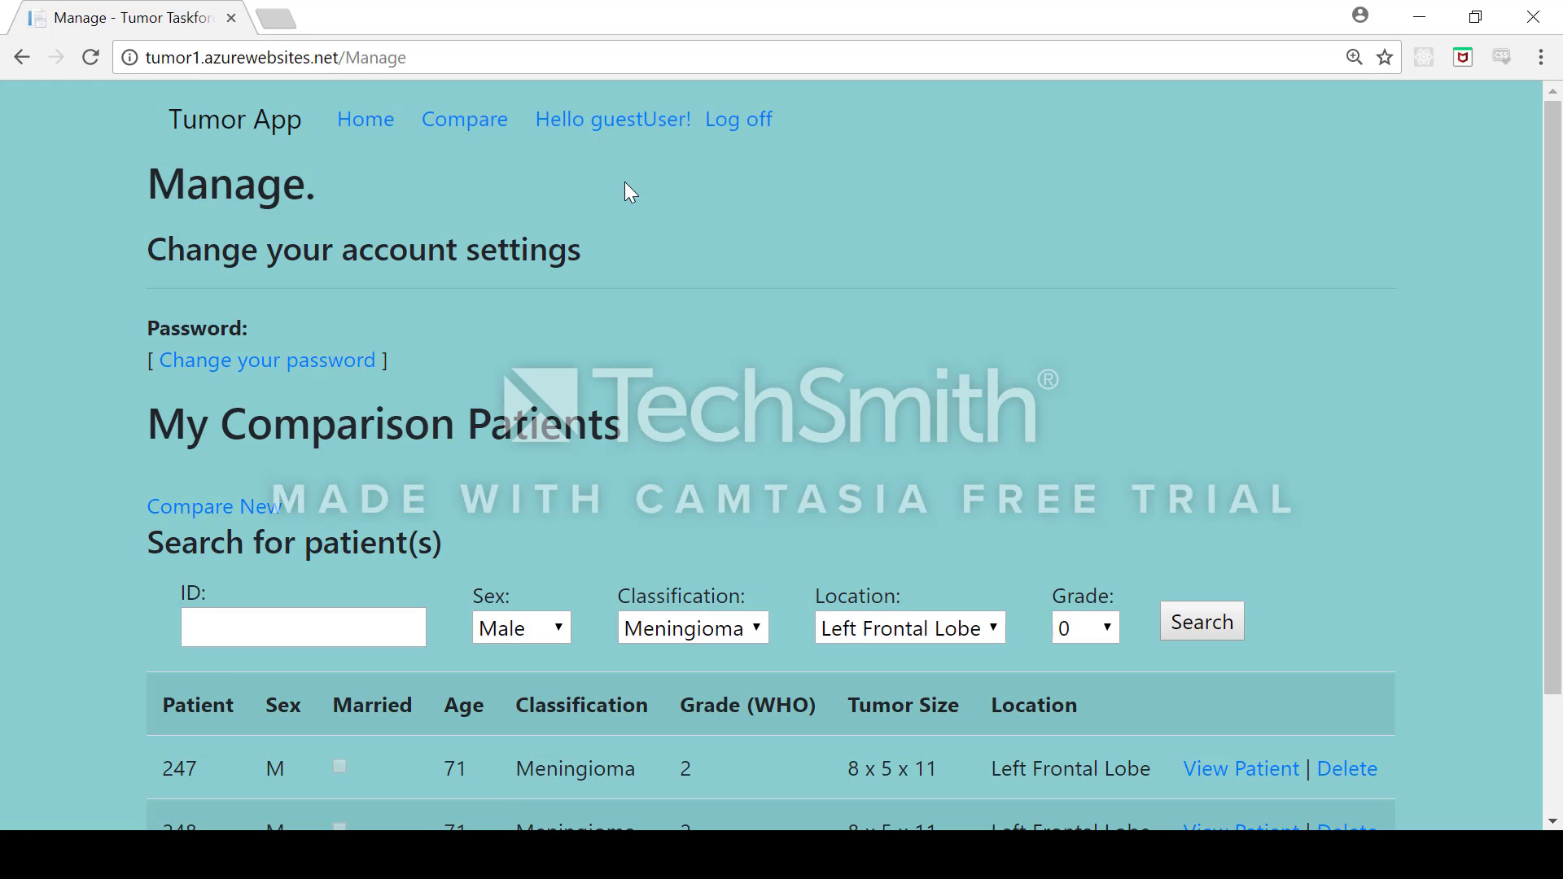
{"action": "scroll", "coordinate": [626, 186], "scroll_direction": "down", "scroll_amount": 2}
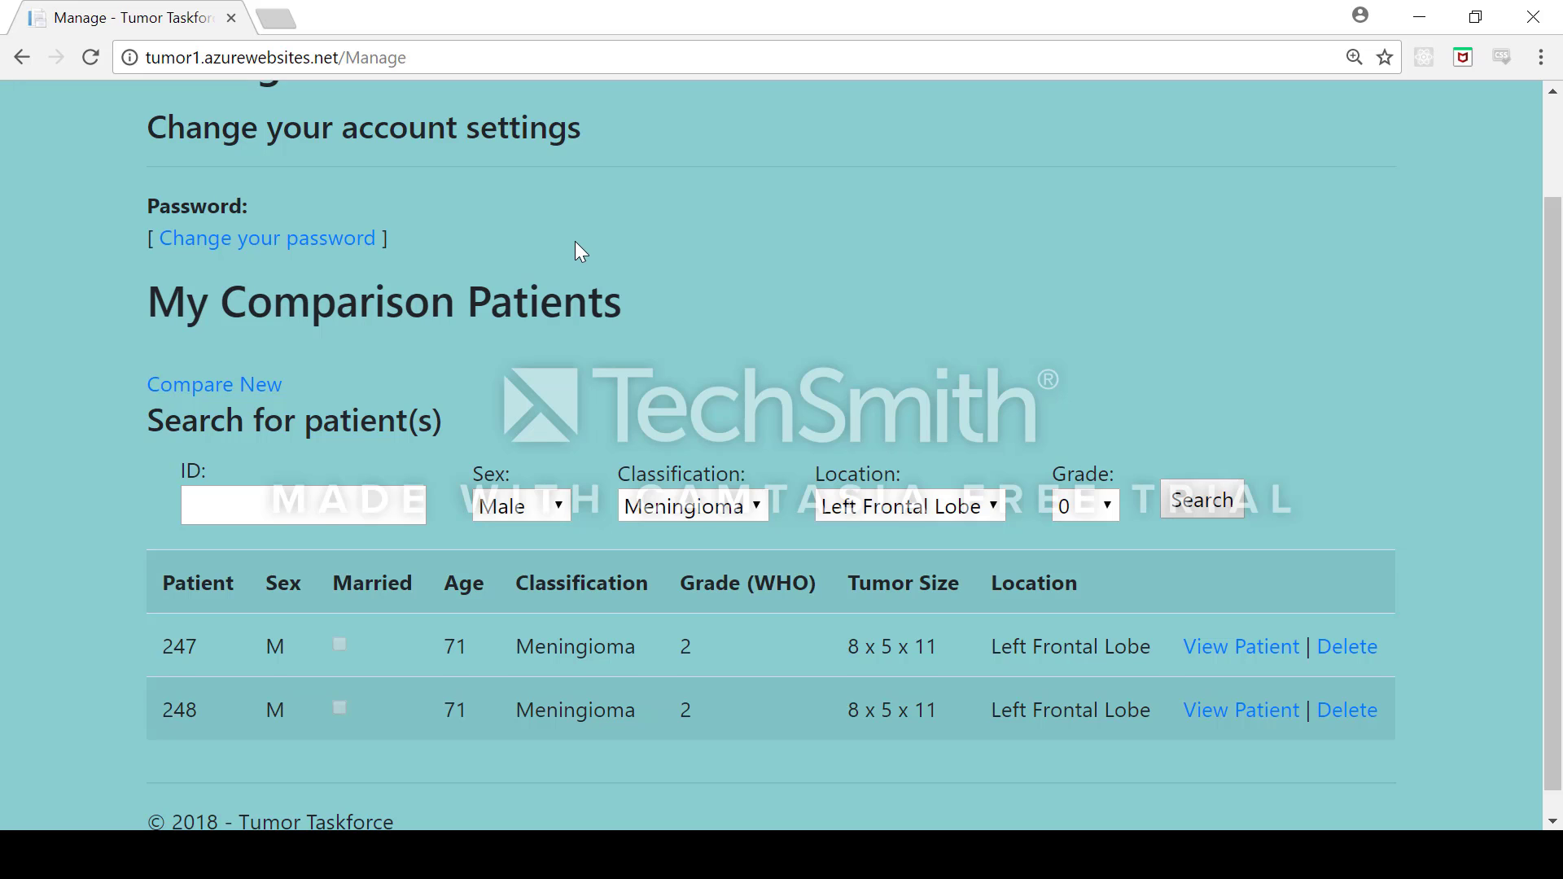
Finish viewing the guest account's comparison patients and log off that account.
{"action": "scroll", "coordinate": [575, 242], "scroll_direction": "down", "scroll_amount": 1}
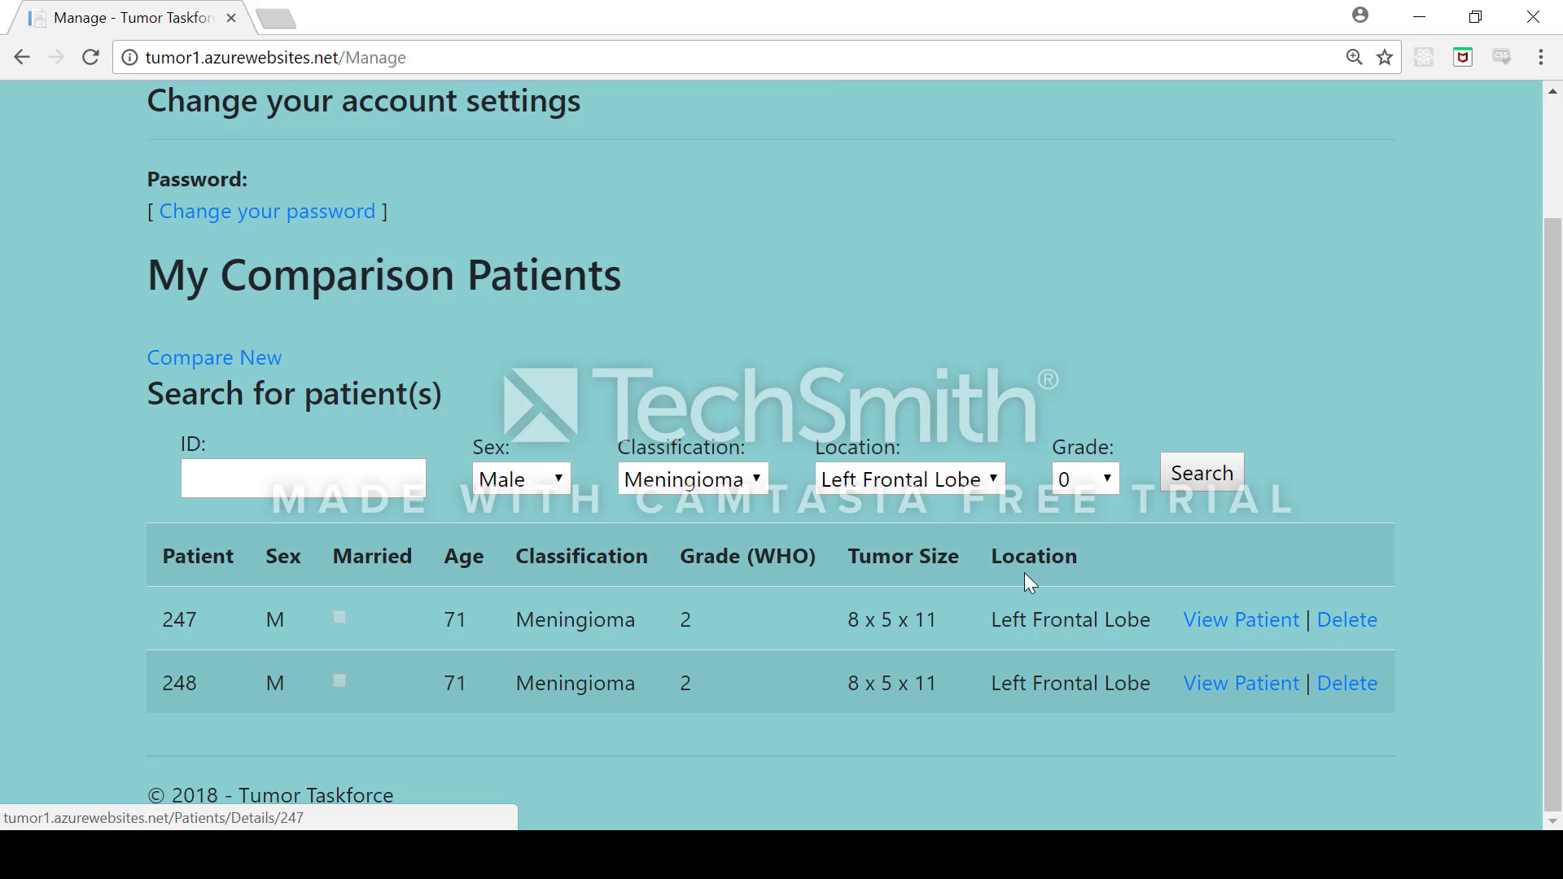
{"action": "scroll", "coordinate": [798, 452], "scroll_direction": "up", "scroll_amount": 2}
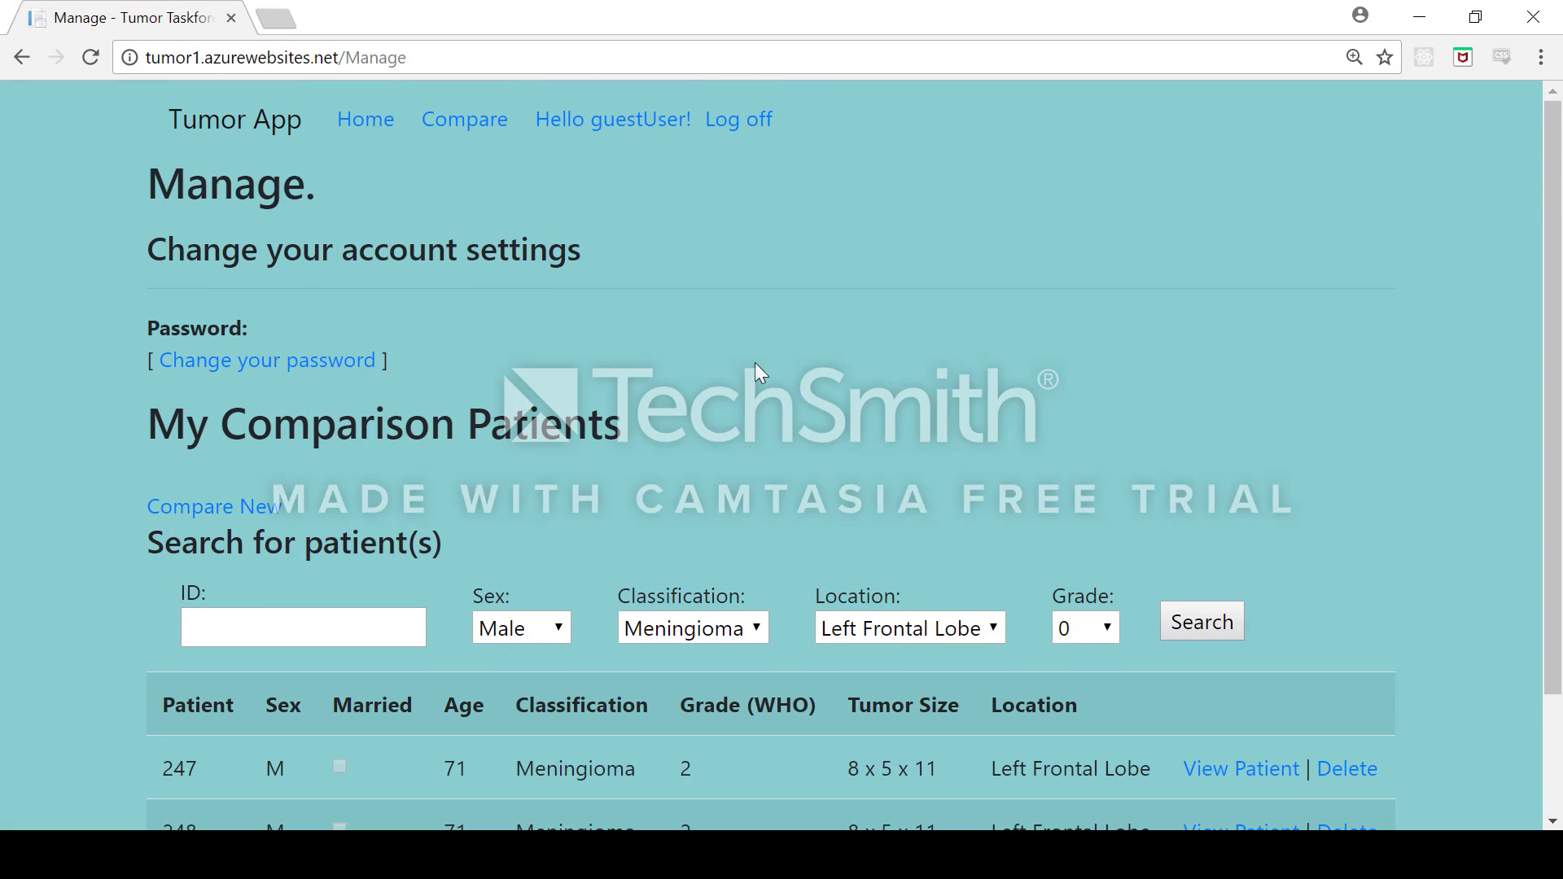
{"action": "left_click", "coordinate": [738, 128]}
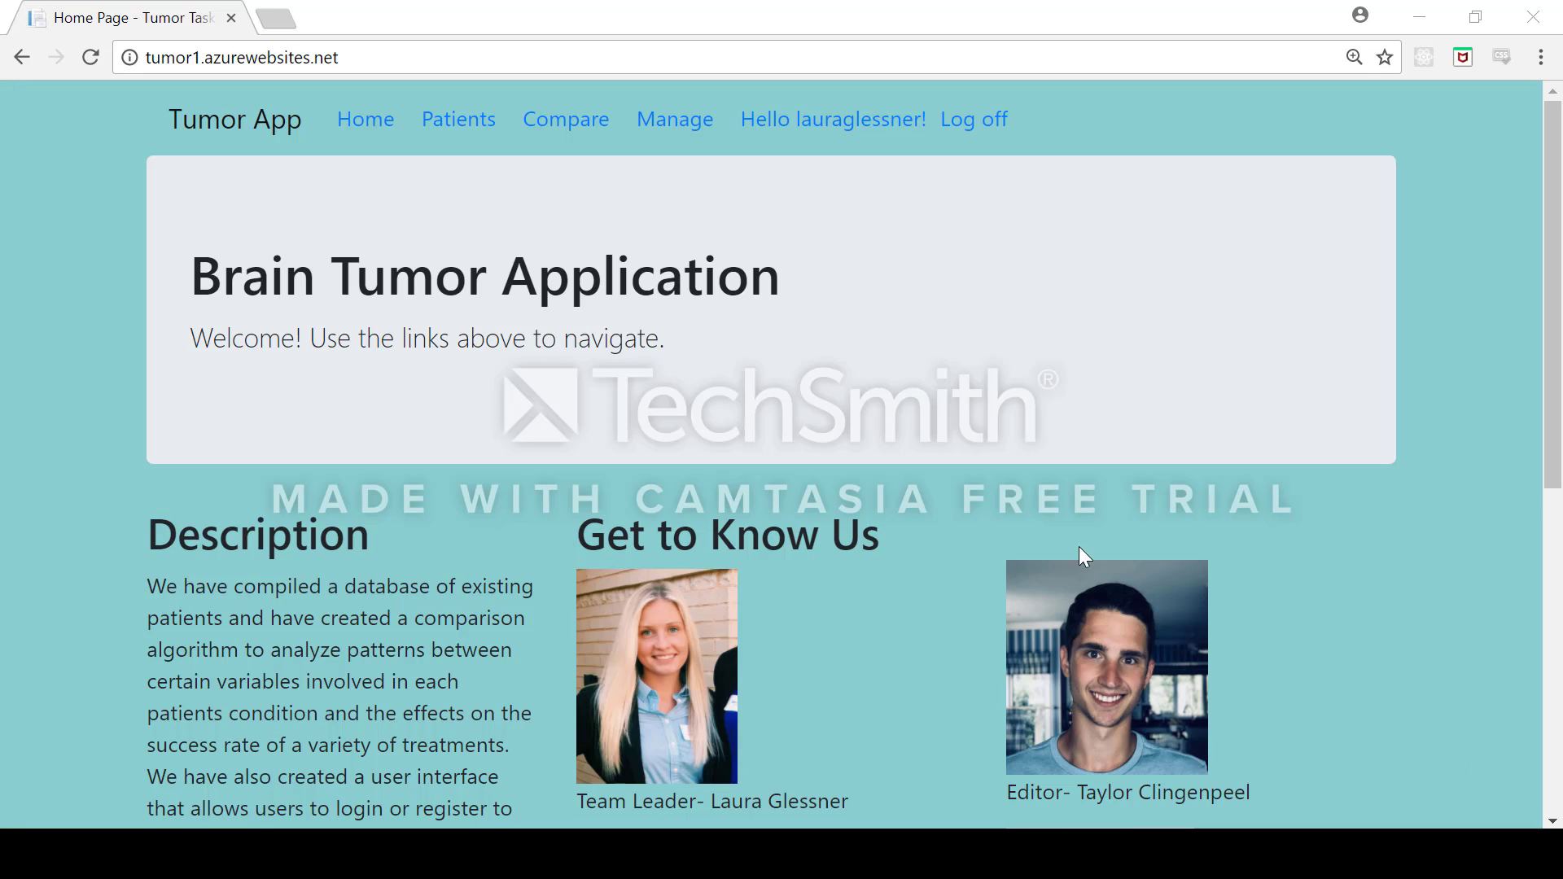
Open the directory of all patients from the administrator account and look through its patient records.
{"action": "left_click", "coordinate": [459, 130]}
{"action": "scroll", "coordinate": [456, 134], "scroll_direction": "down", "scroll_amount": 5}
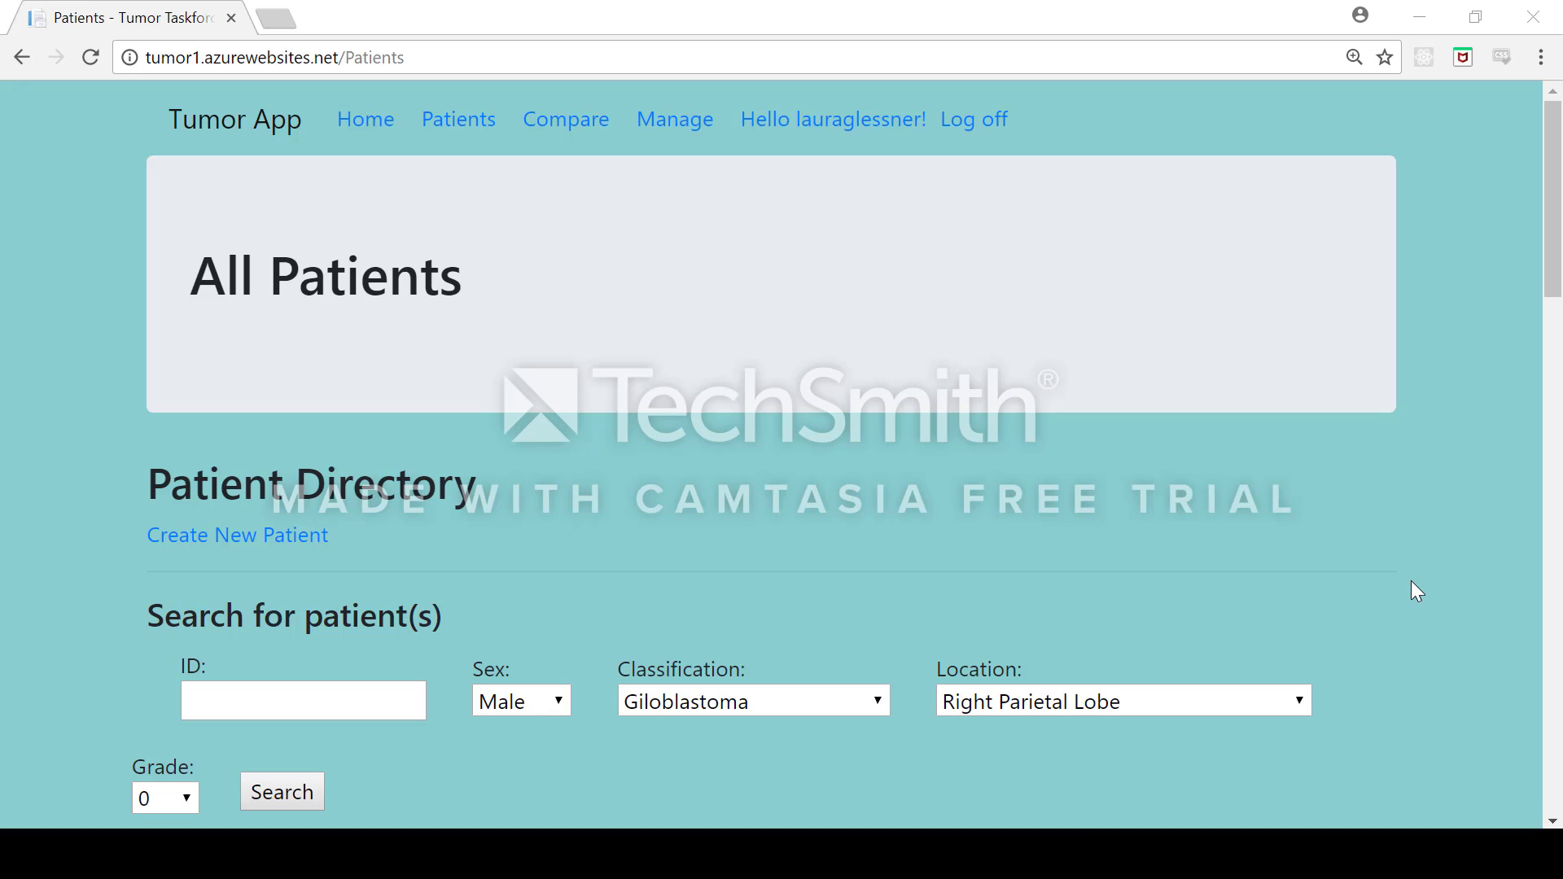
Open the user management list from the data management page and examine the users' roles and available actions.
{"action": "left_click", "coordinate": [676, 131]}
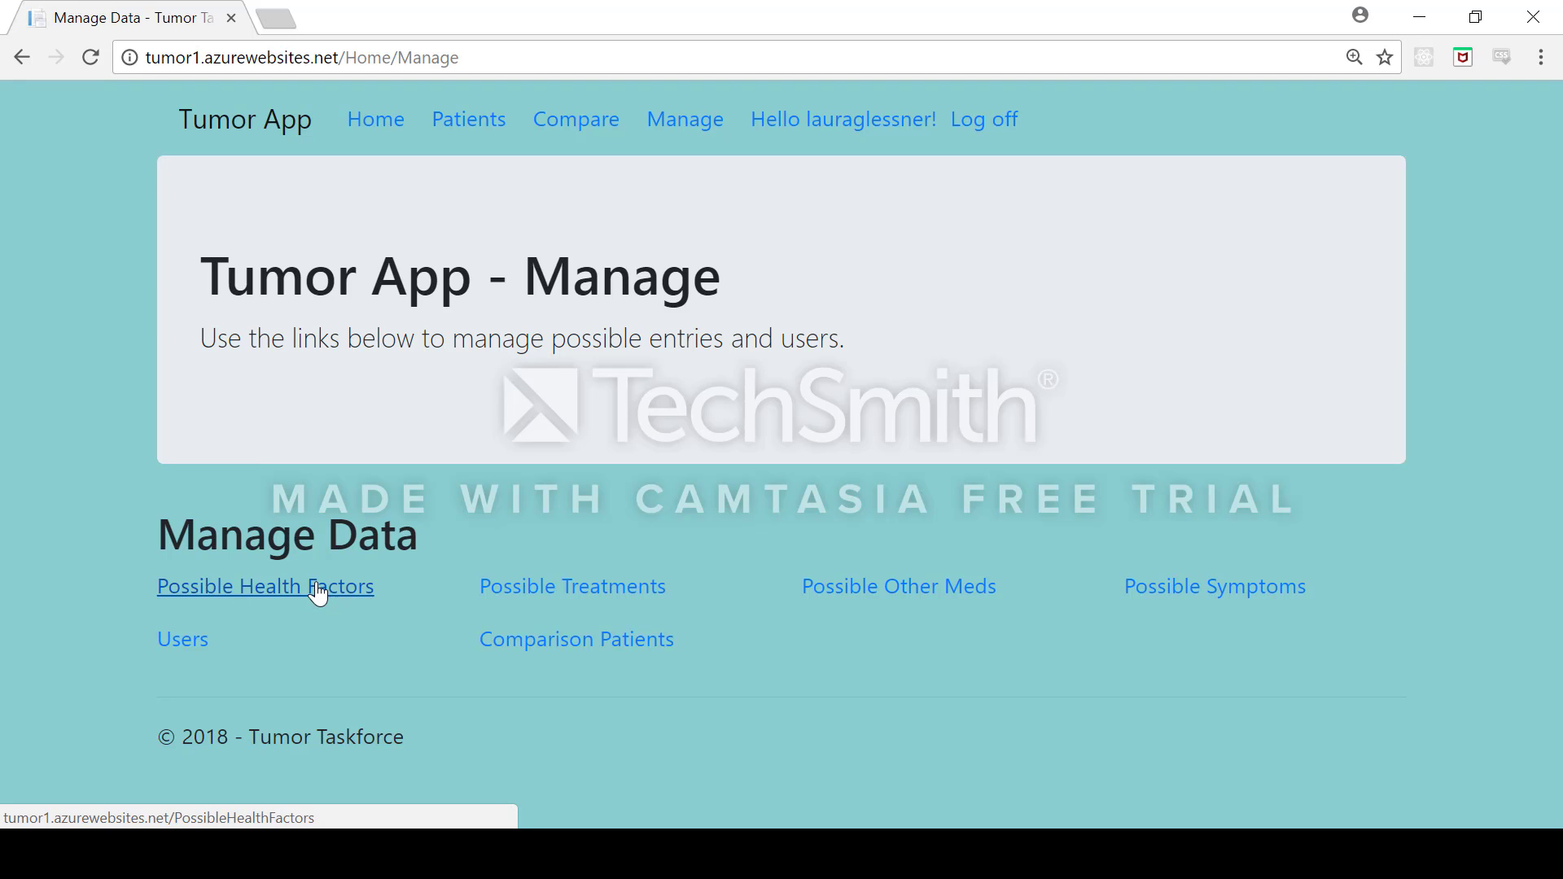
{"action": "left_click", "coordinate": [187, 649]}
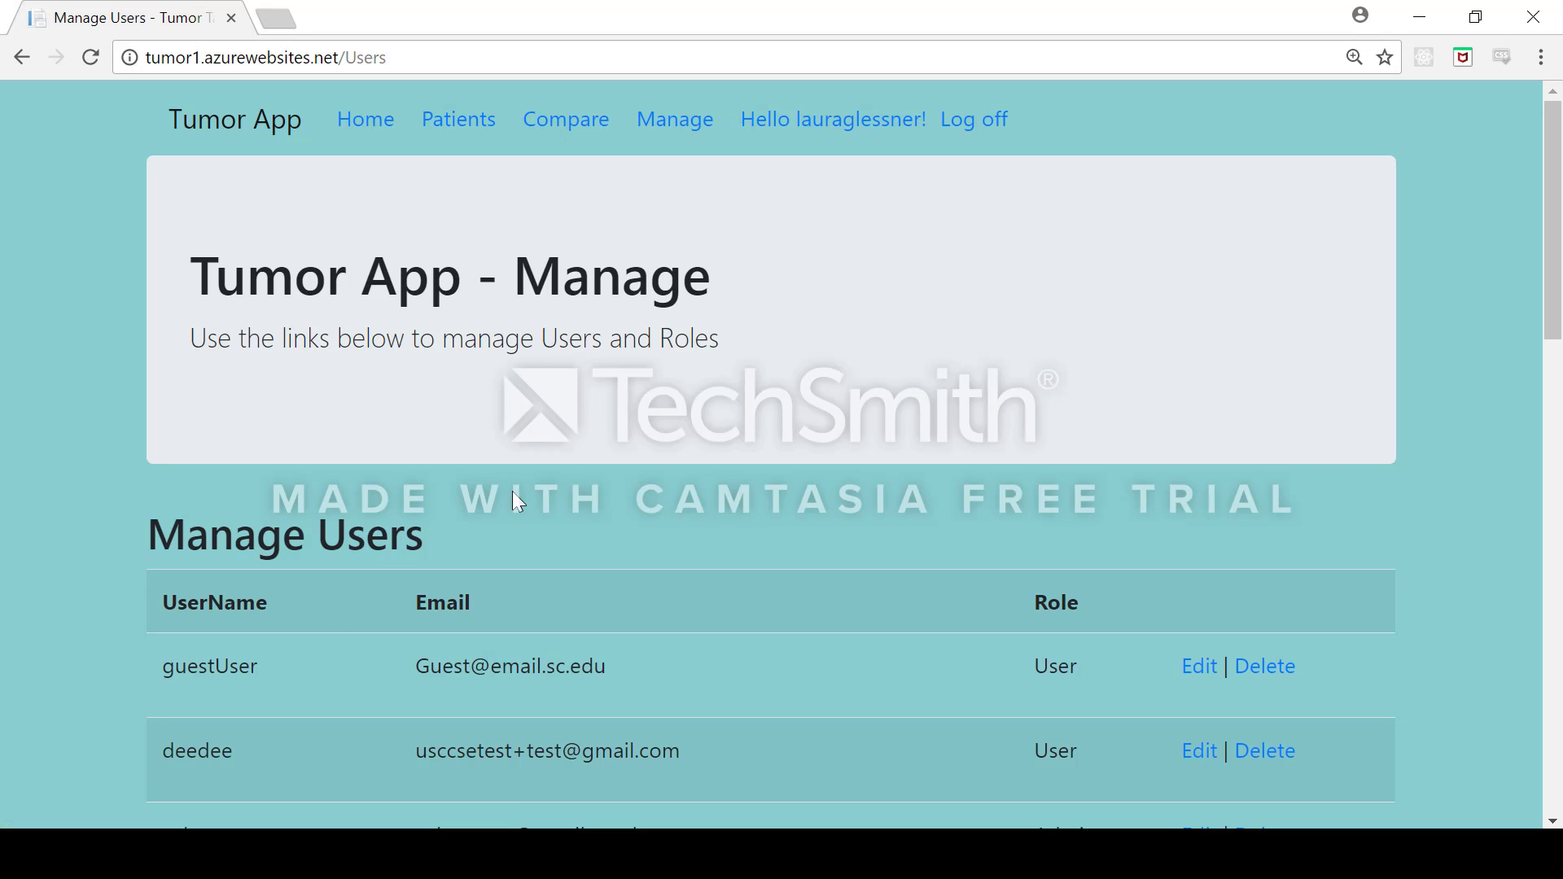
{"action": "scroll", "coordinate": [512, 493], "scroll_direction": "down", "scroll_amount": 5}
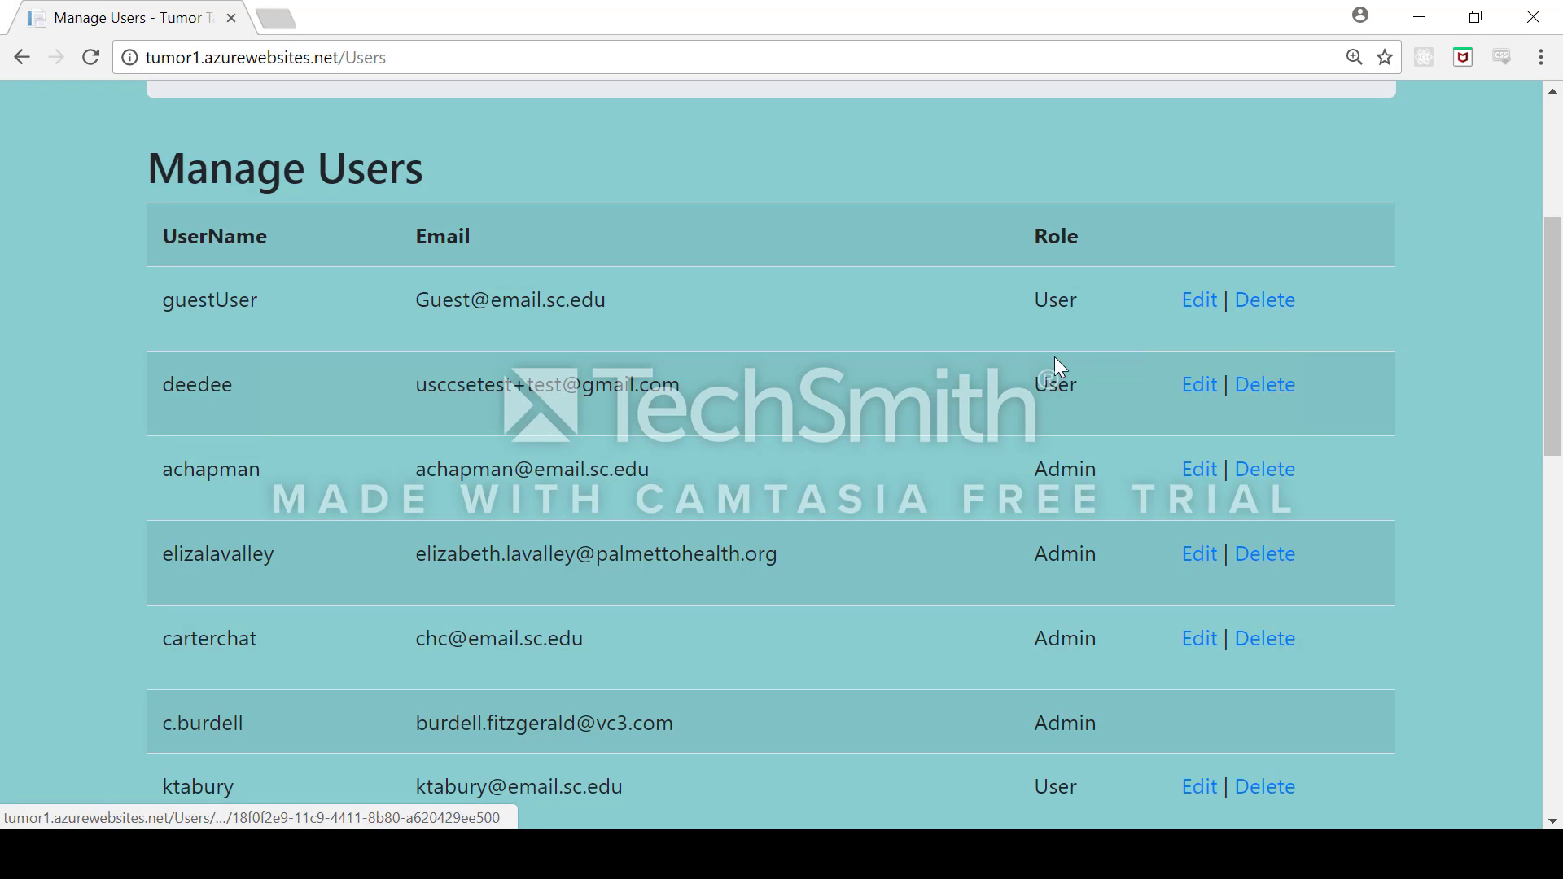
{"action": "scroll", "coordinate": [747, 349], "scroll_direction": "up", "scroll_amount": 5}
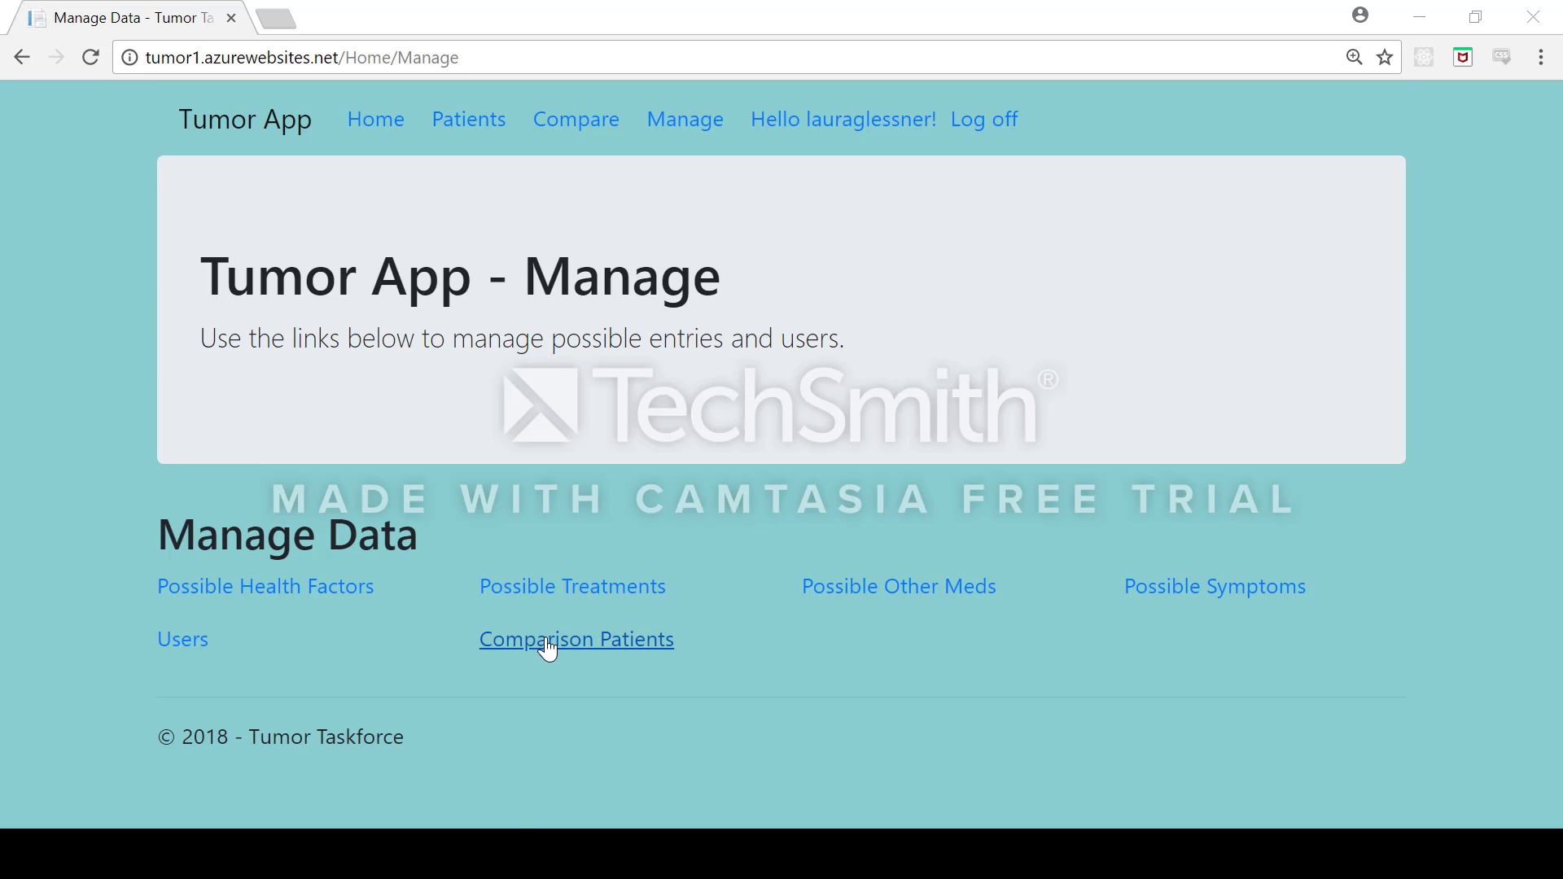
Look through the comparison patients created by all users, and log off the administrator account.
{"action": "left_click", "coordinate": [573, 649]}
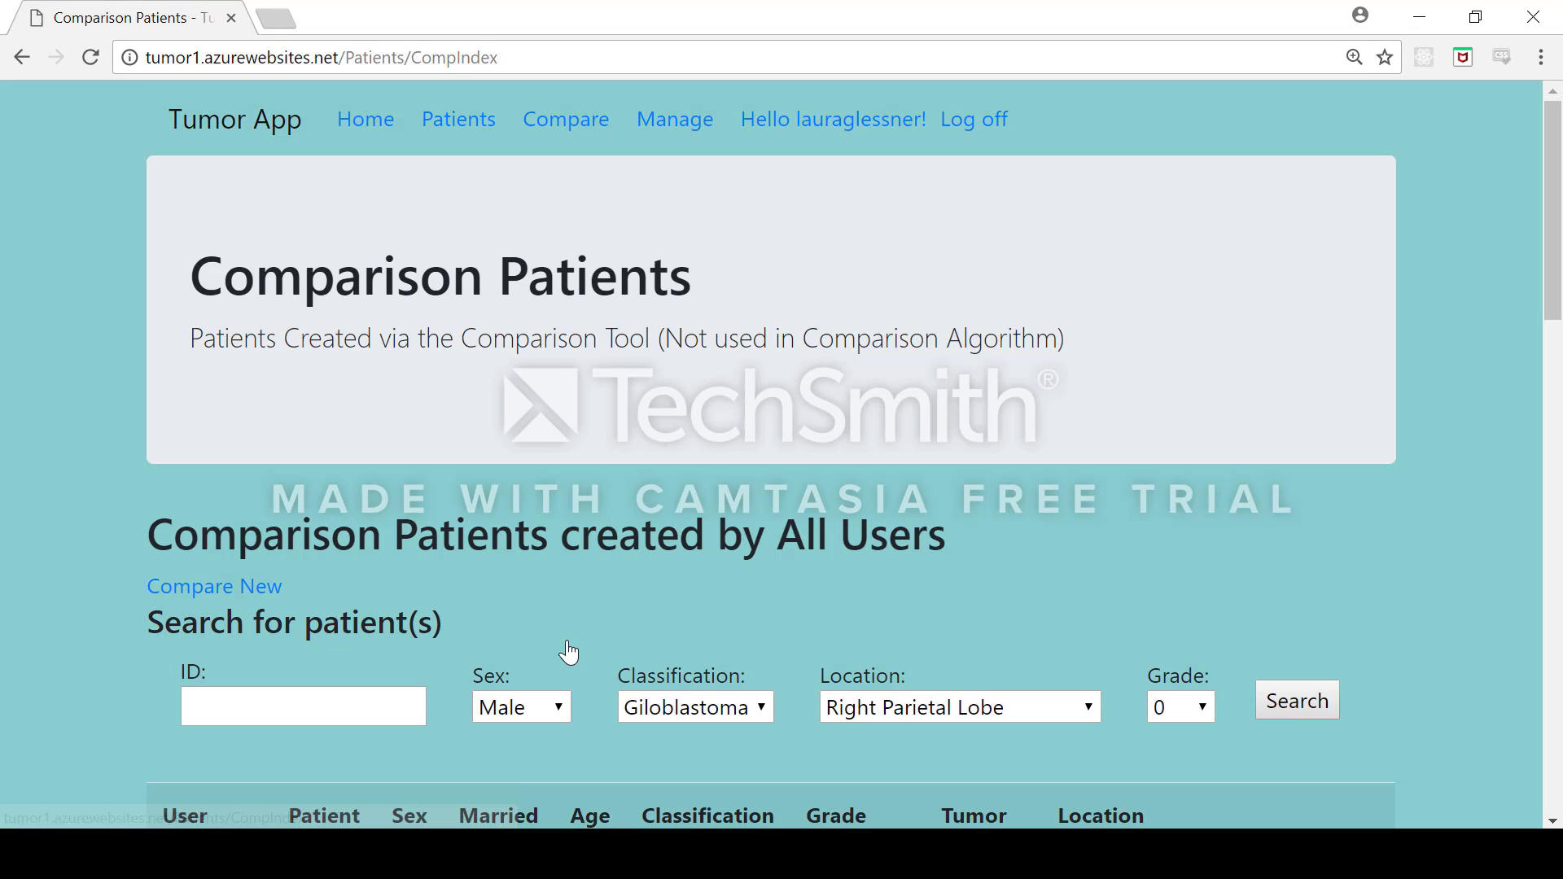
{"action": "scroll", "coordinate": [568, 644], "scroll_direction": "down", "scroll_amount": 5}
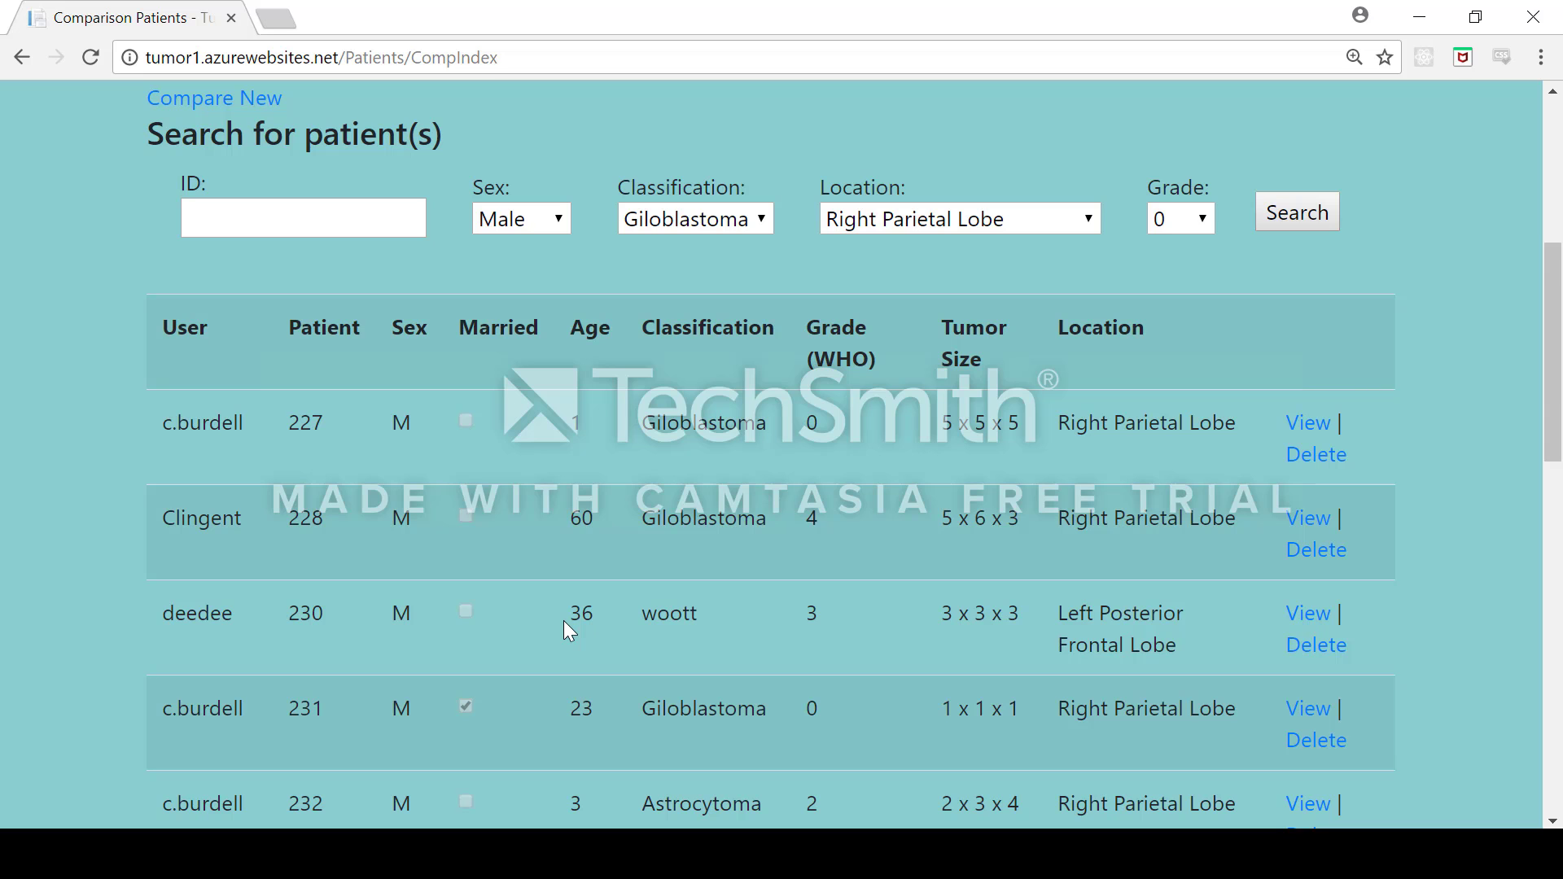
{"action": "scroll", "coordinate": [563, 620], "scroll_direction": "down", "scroll_amount": 3}
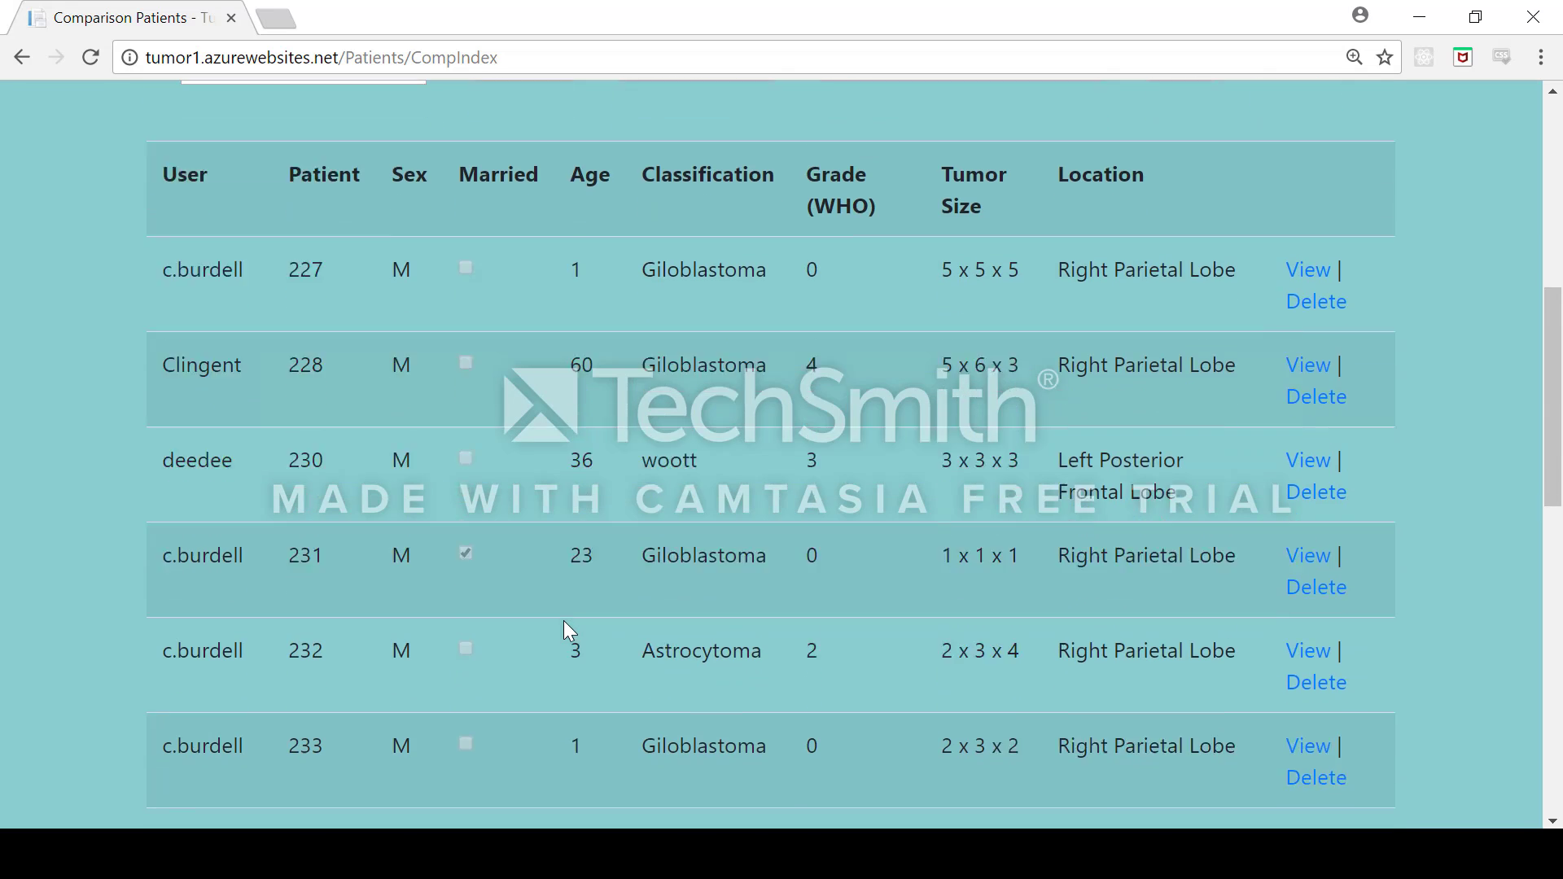
{"action": "scroll", "coordinate": [564, 623], "scroll_direction": "up", "scroll_amount": 1}
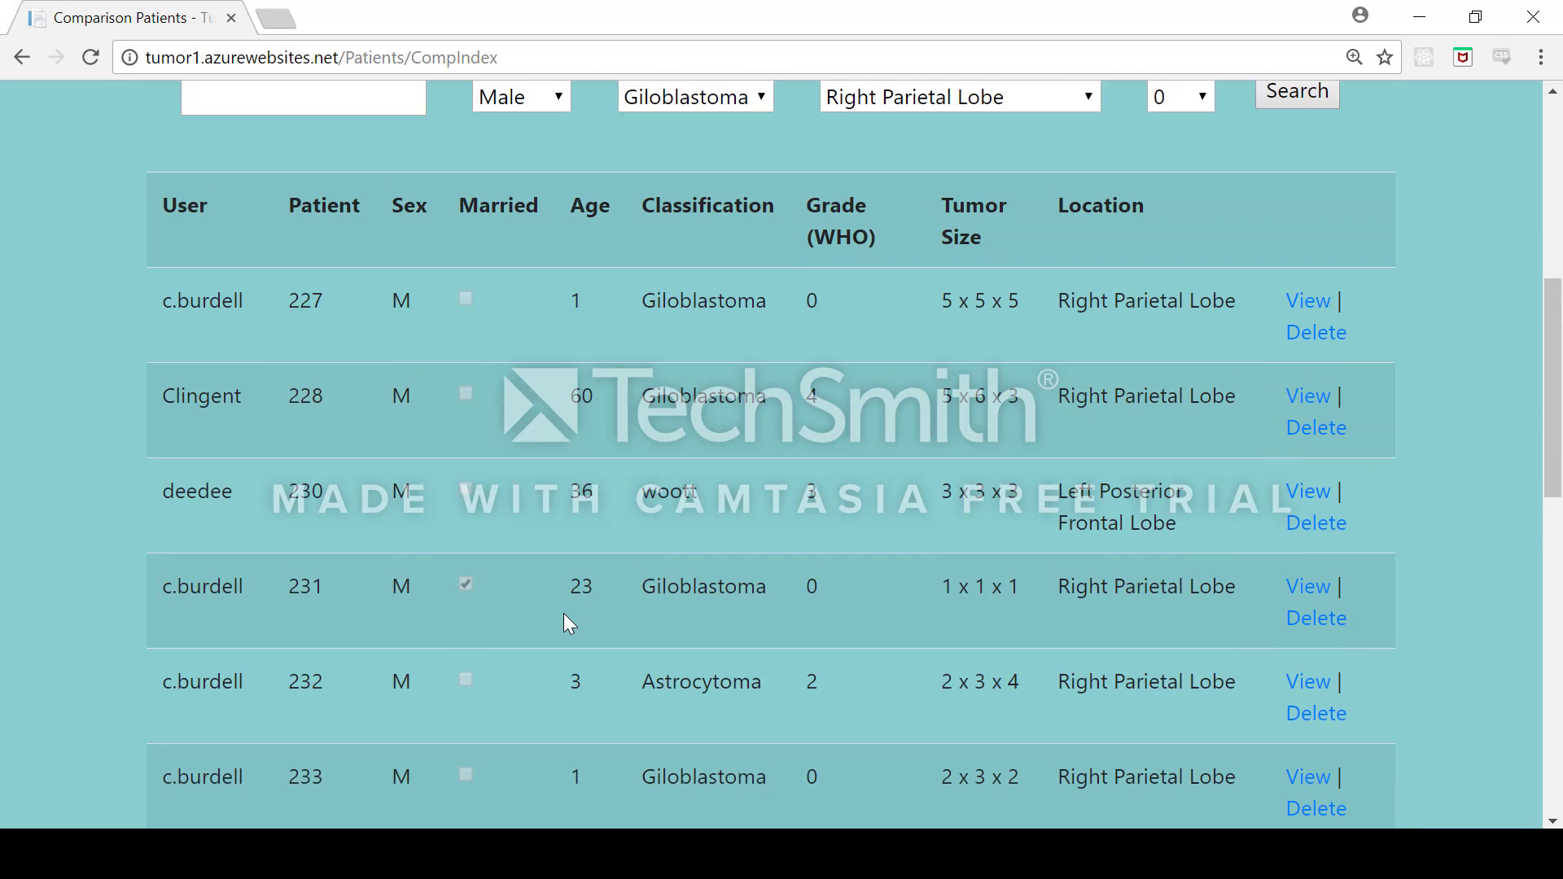
{"action": "scroll", "coordinate": [568, 624], "scroll_direction": "up", "scroll_amount": 7}
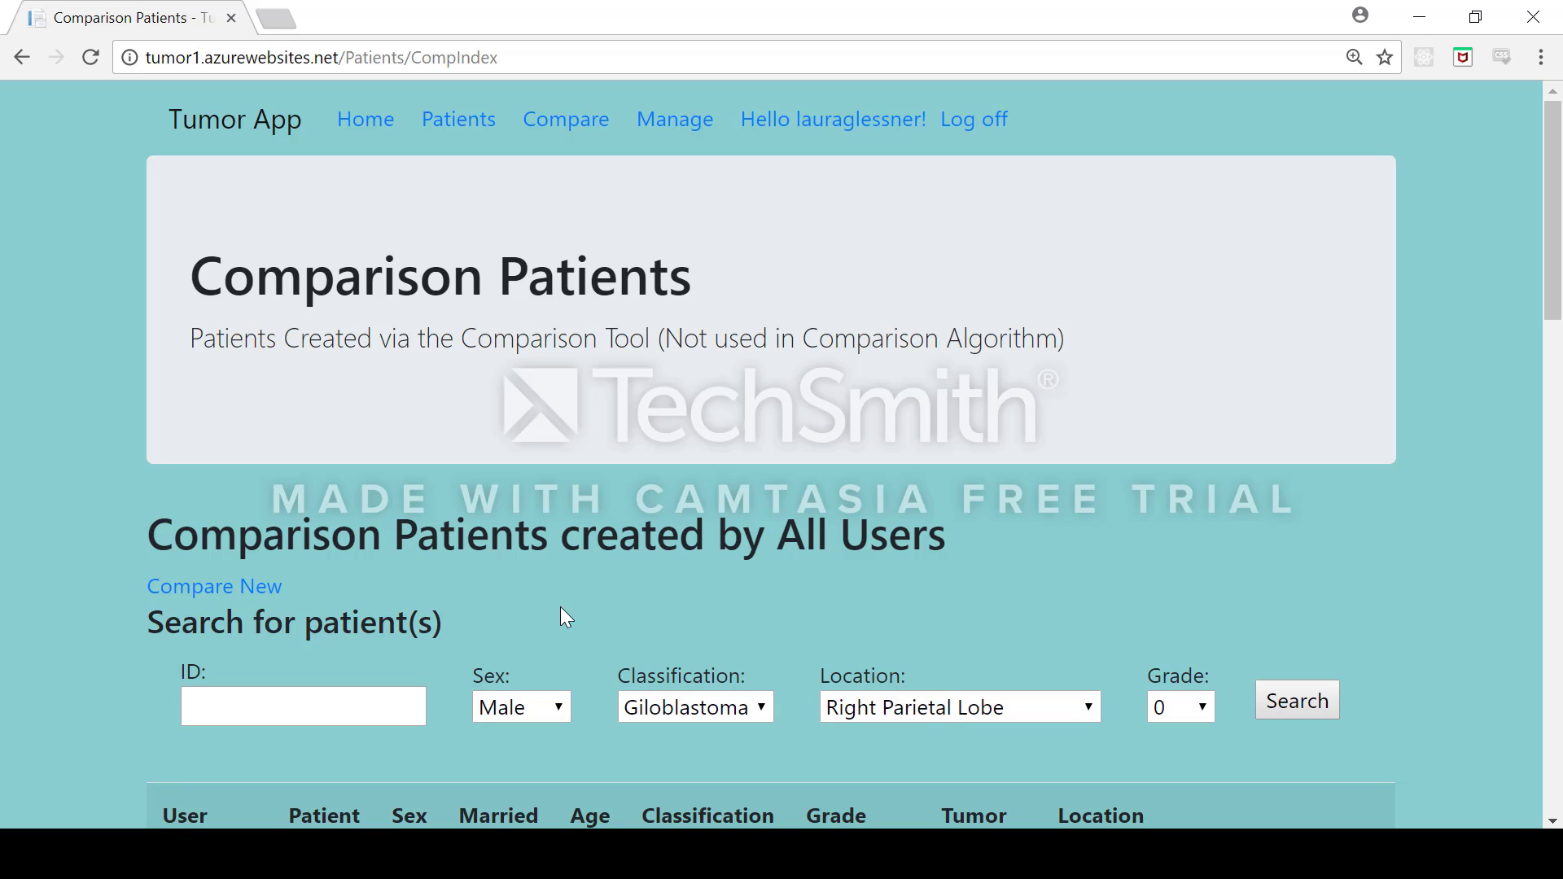
{"action": "left_click", "coordinate": [974, 122]}
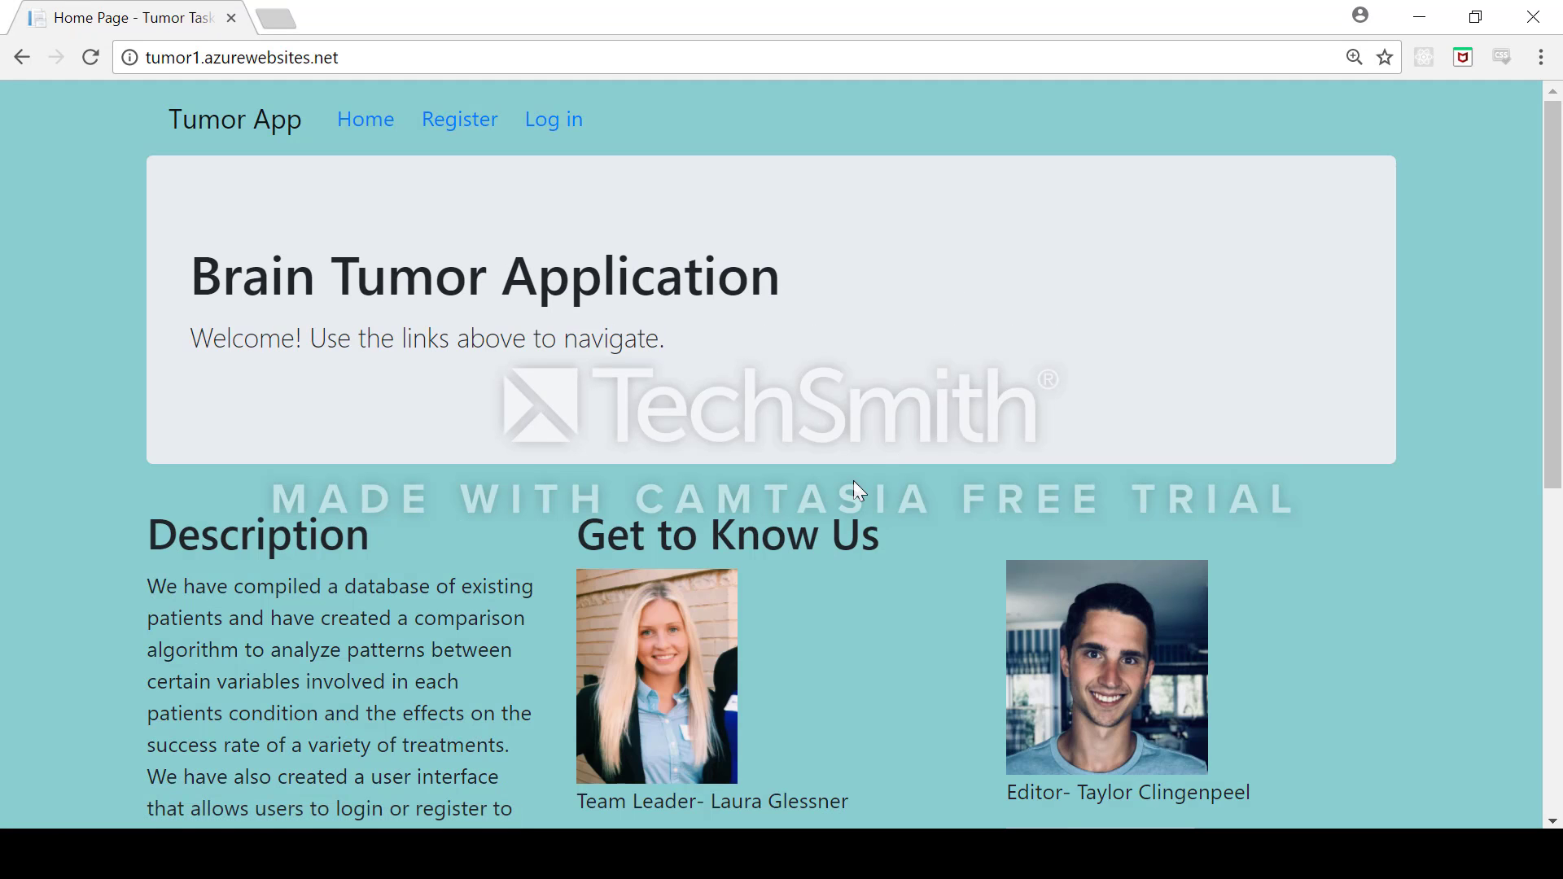